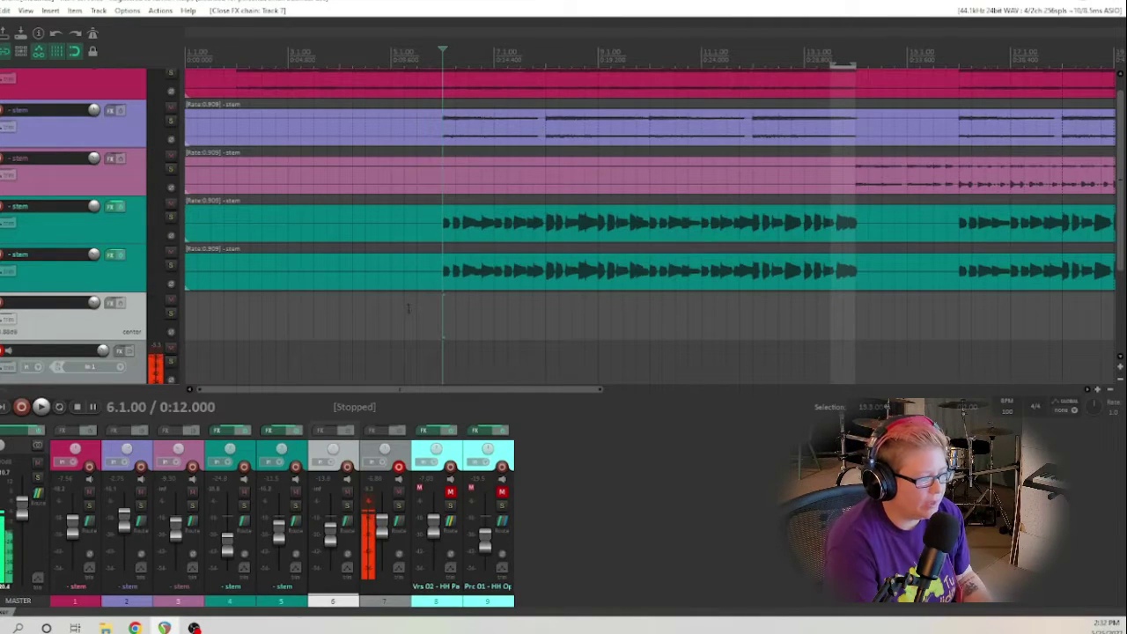
Step: Add the SSDSampler5 instrument to track 6's FX chain and show its Create page kit presets
left_click(110, 304)
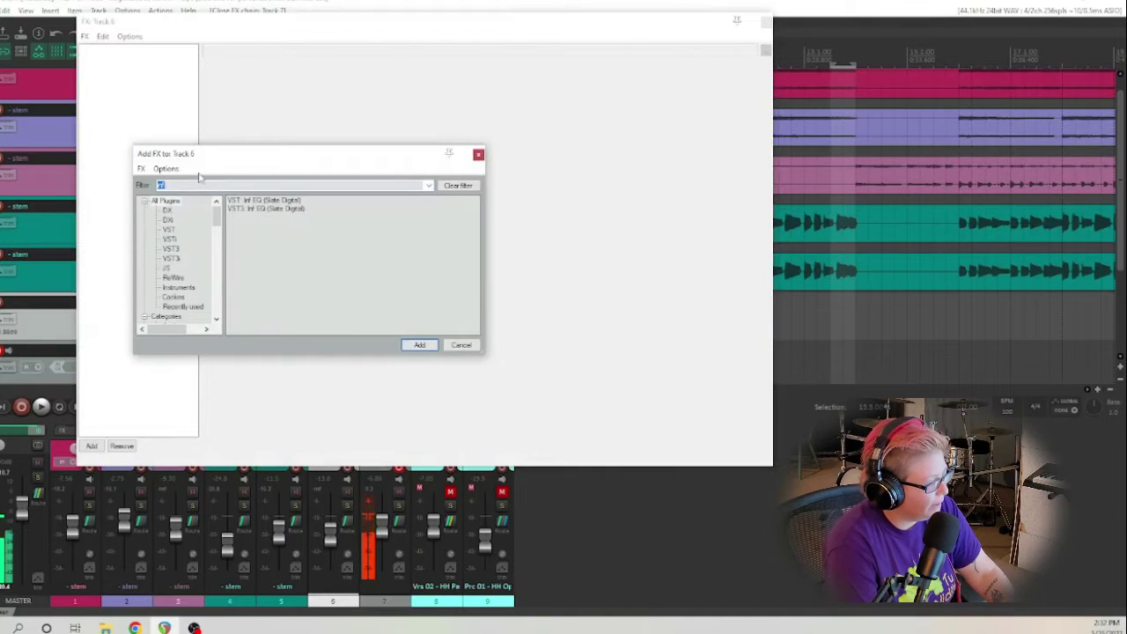
type("ssd")
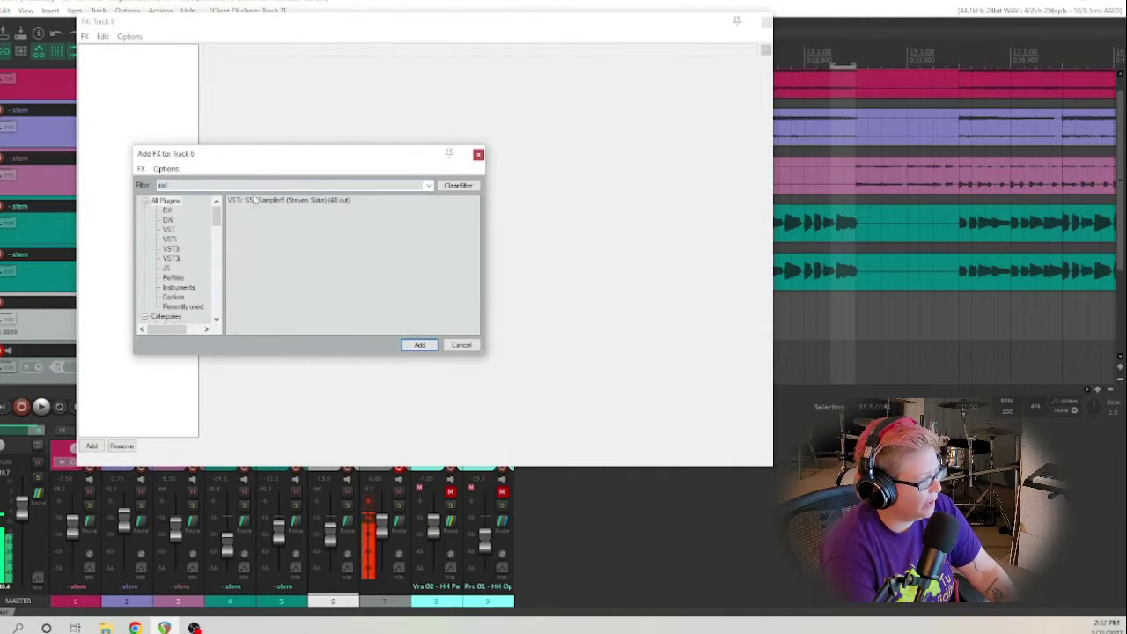
left_click(254, 202)
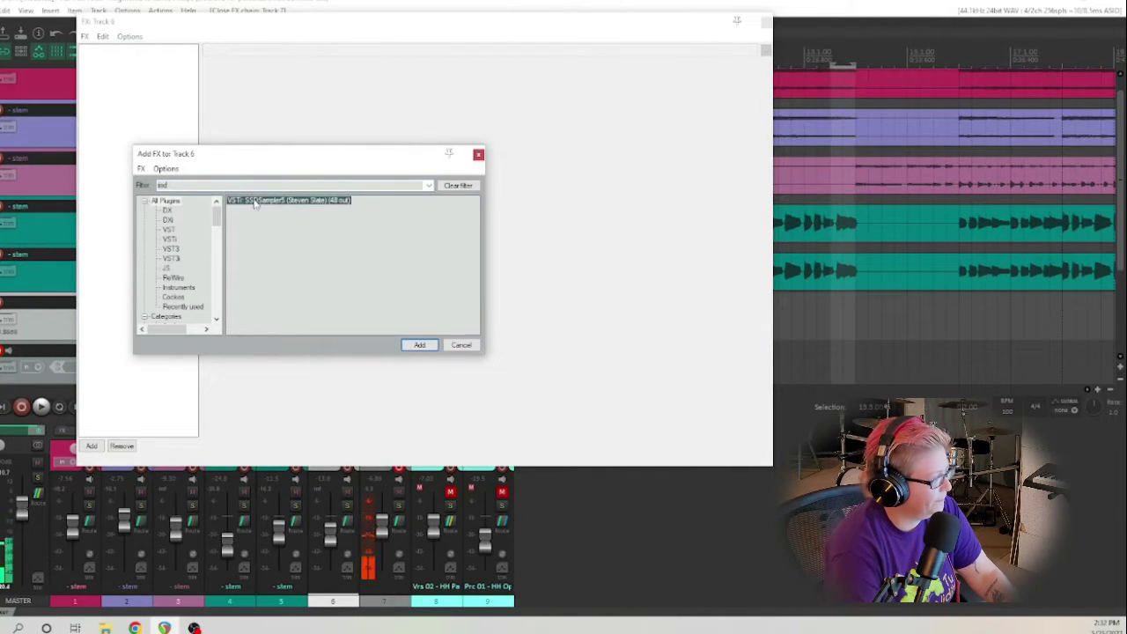
left_click(420, 345)
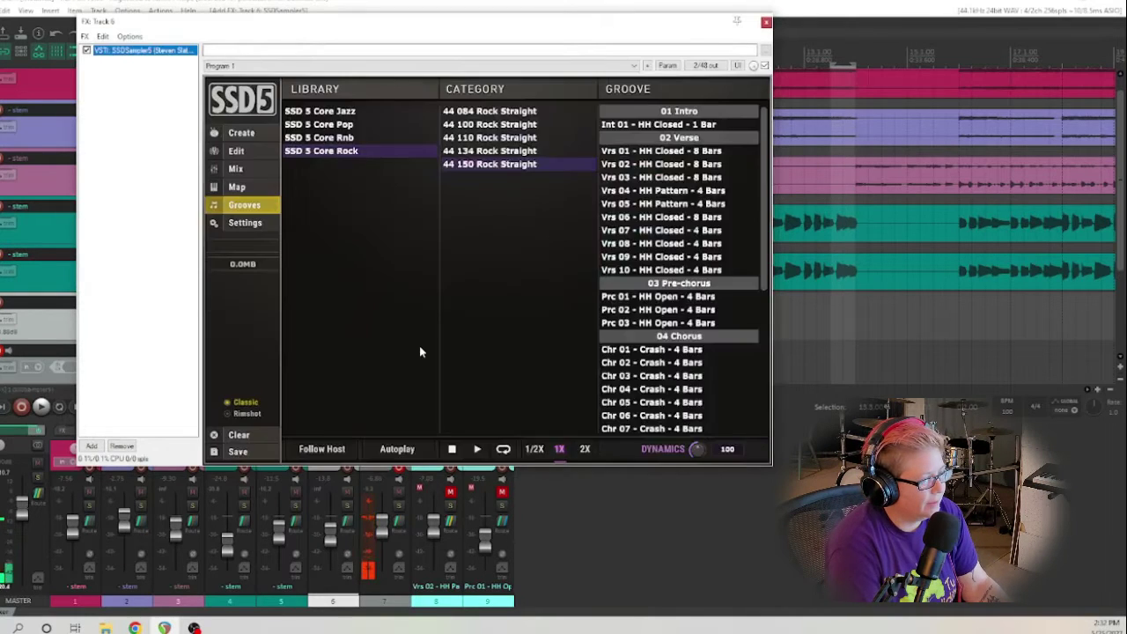
left_click(252, 132)
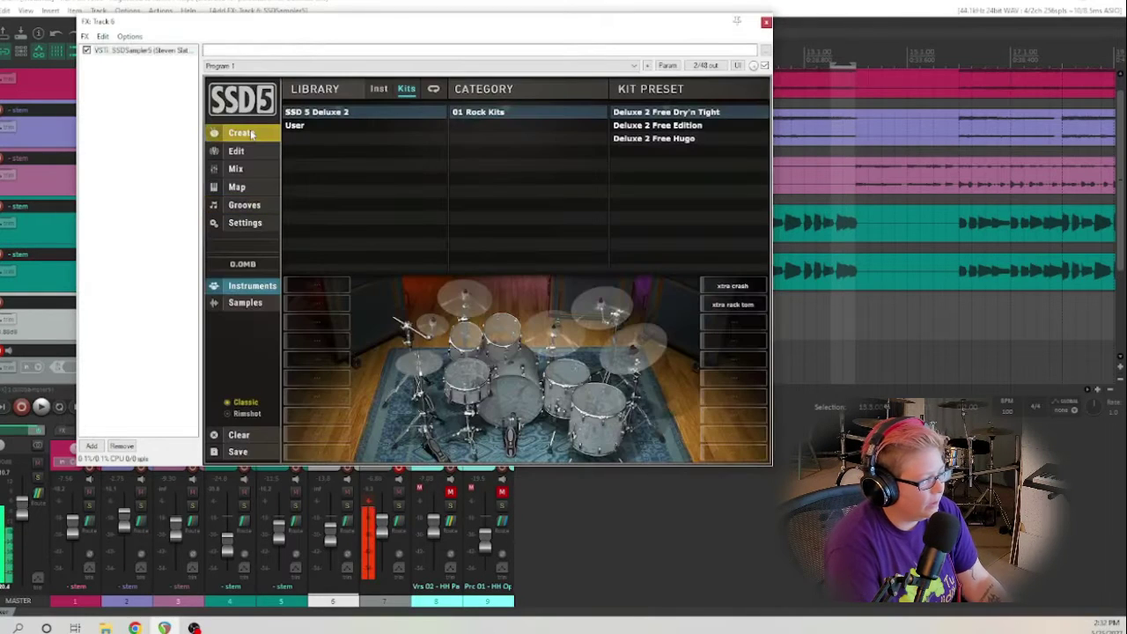
Step: Load the Deluxe 2 Free Hugo kit, check its Map page, then switch SSD5 to Grooves
left_click(666, 141)
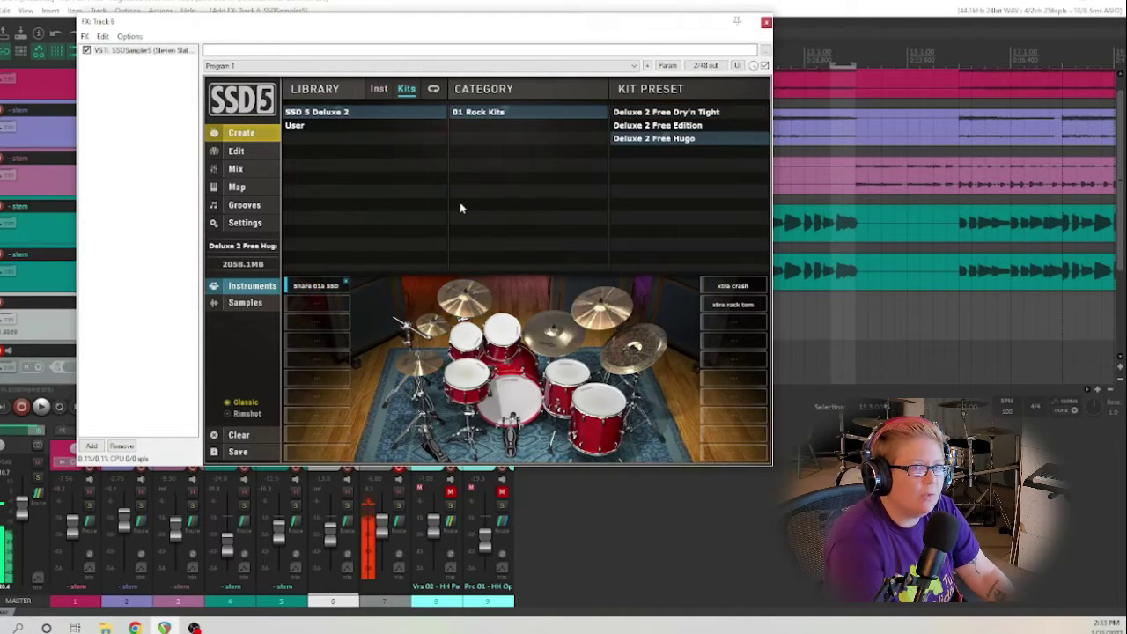
left_click(250, 186)
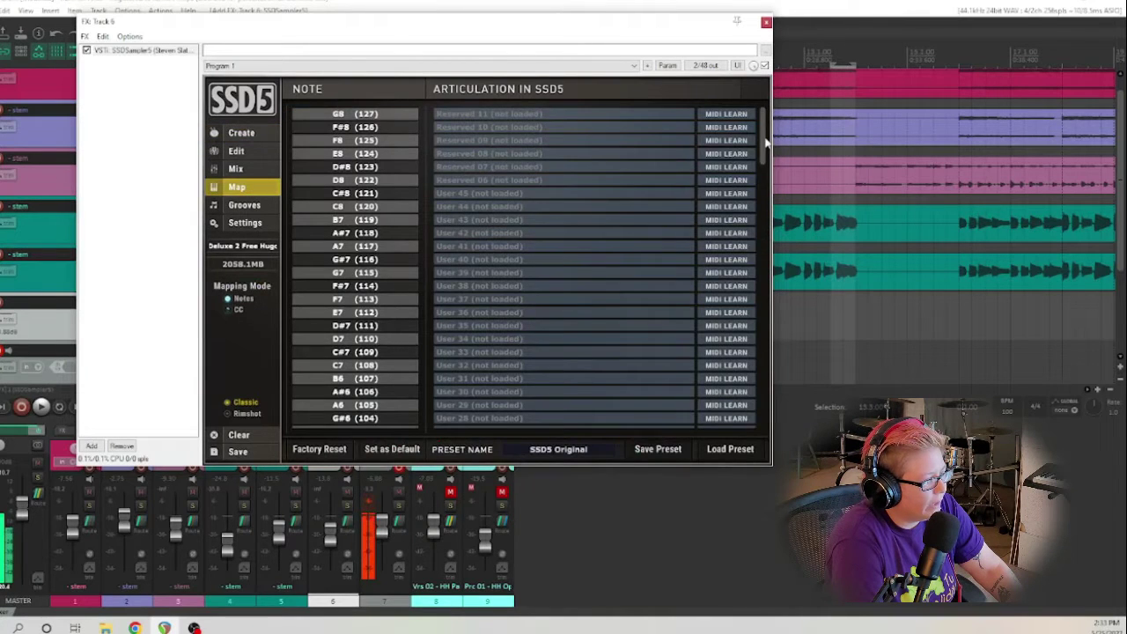
left_click_drag(763, 145, 762, 297)
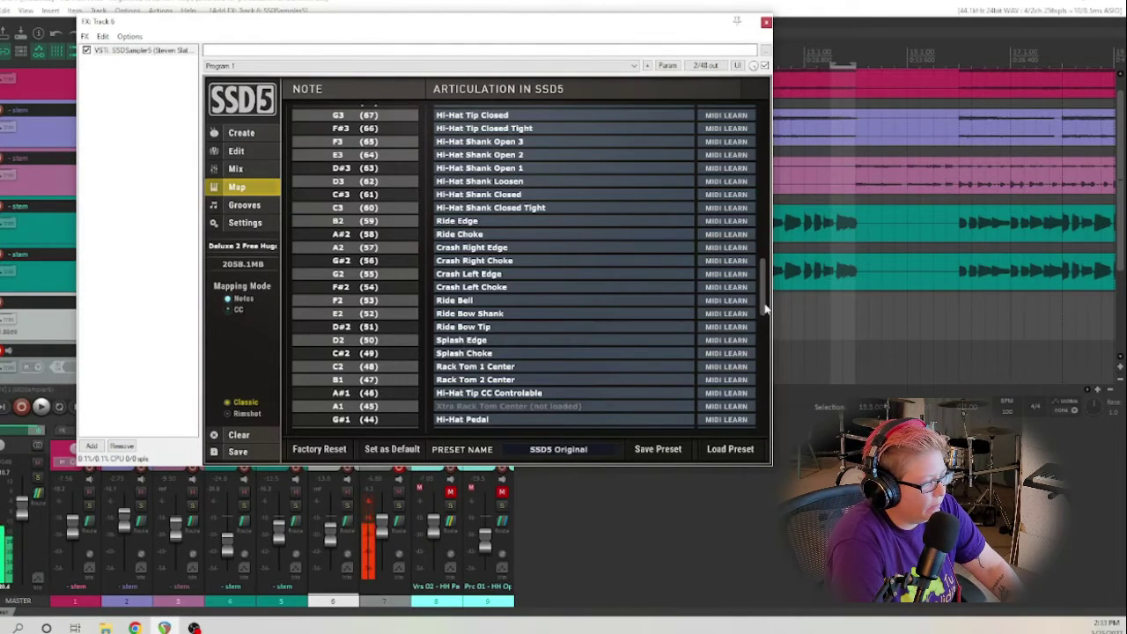
left_click_drag(764, 308, 762, 171)
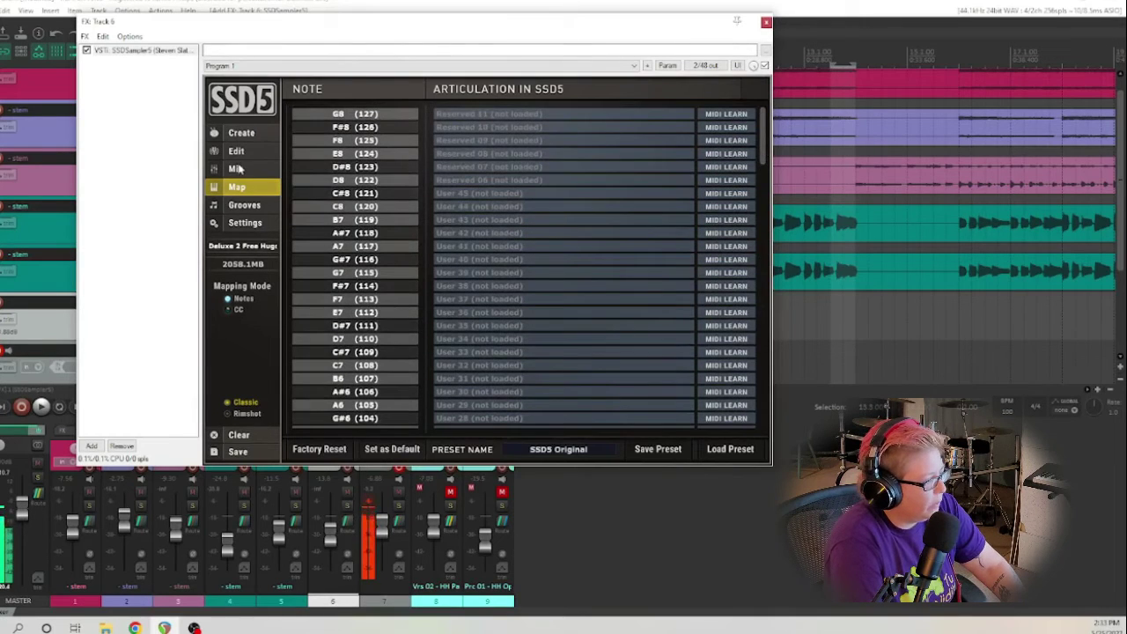
left_click(244, 205)
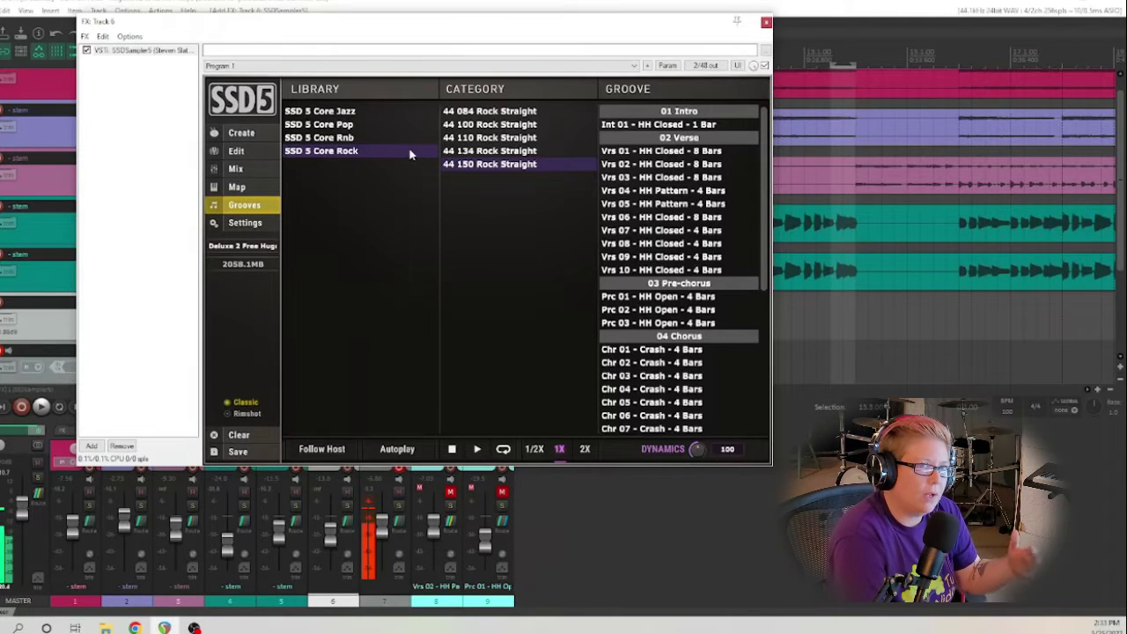
Step: Drag the SSD5 window right and down to reveal the track list, then start playback
left_click_drag(455, 21, 602, 67)
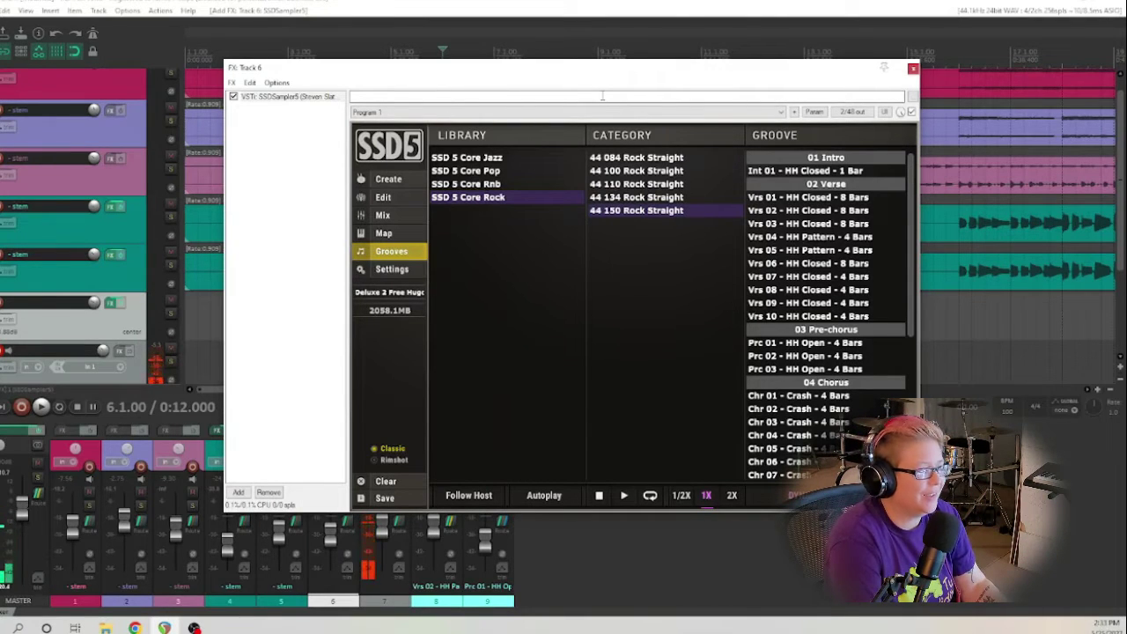
key("space")
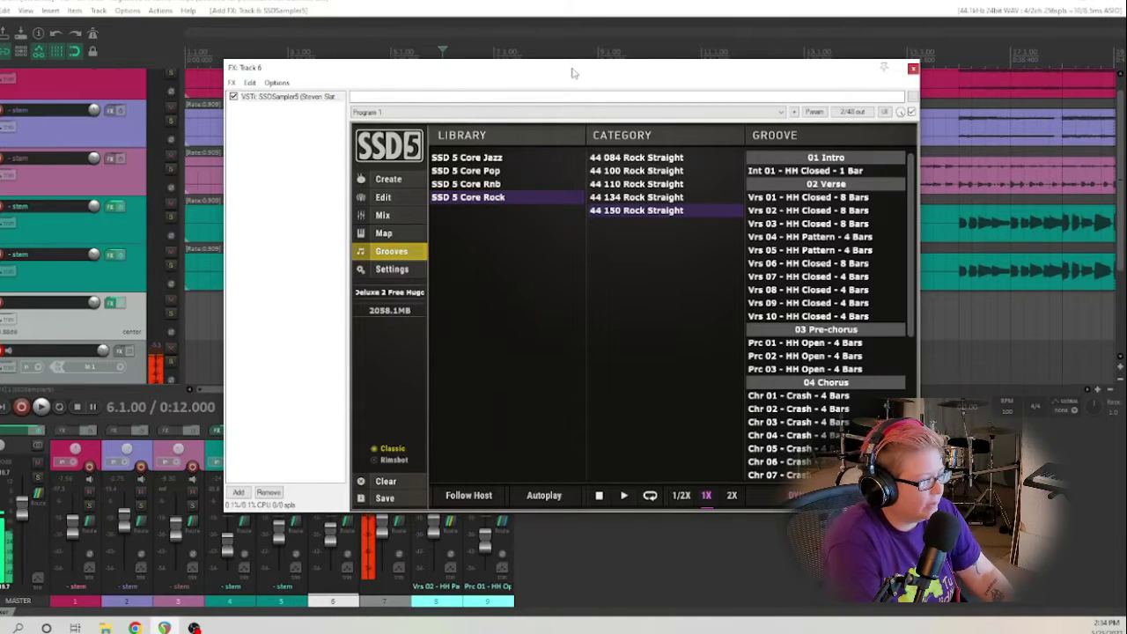
Step: With Autoplay on, audition 44 100 Rock Straight Vrs 02–05 and drag Vrs 05 - HH Pattern onto track 6
left_click_drag(570, 74, 488, 70)
left_click(555, 167)
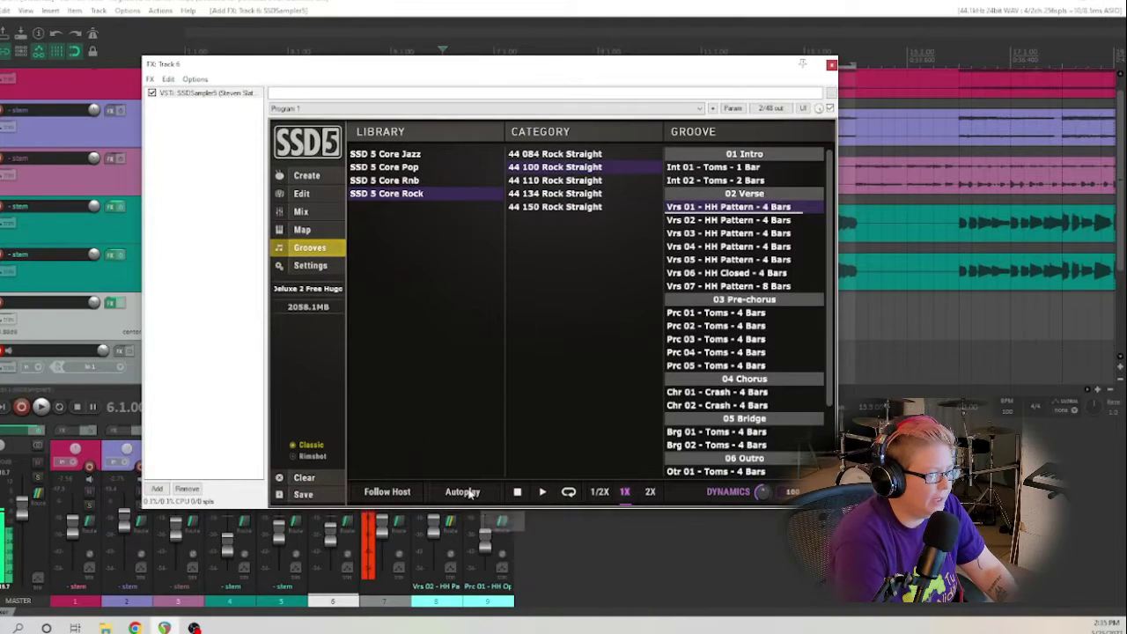
left_click(469, 494)
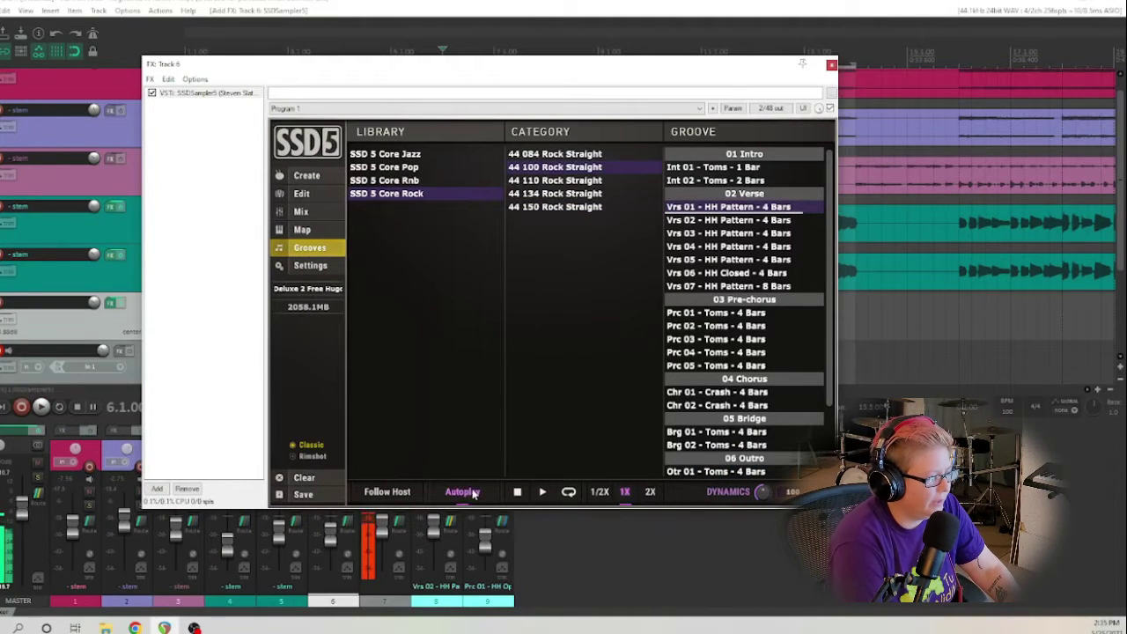
left_click(699, 221)
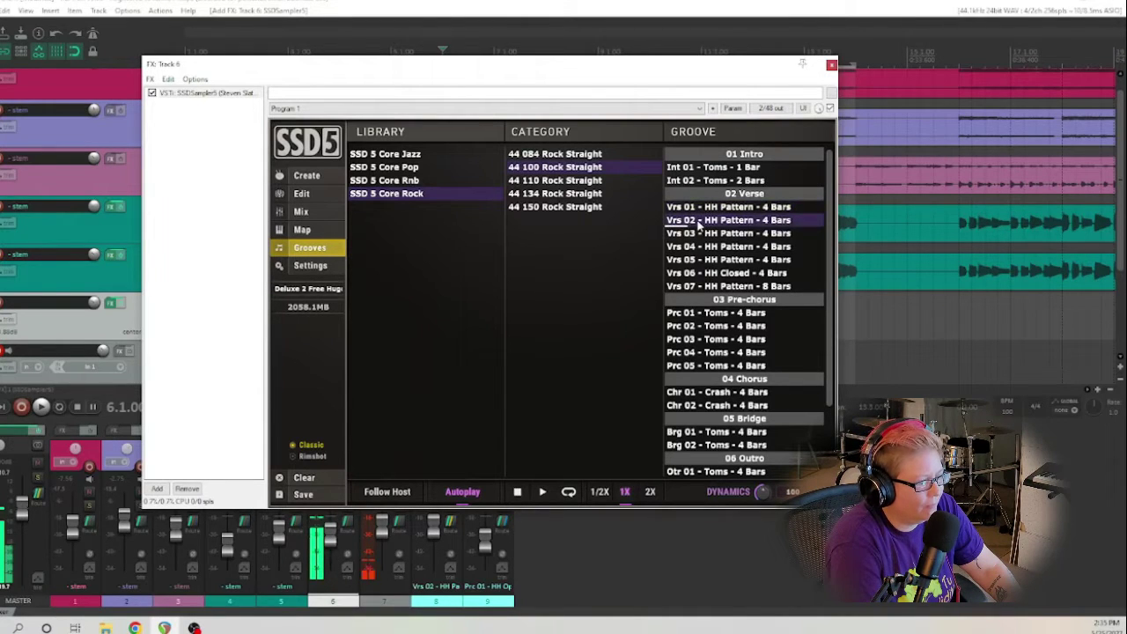
left_click(700, 235)
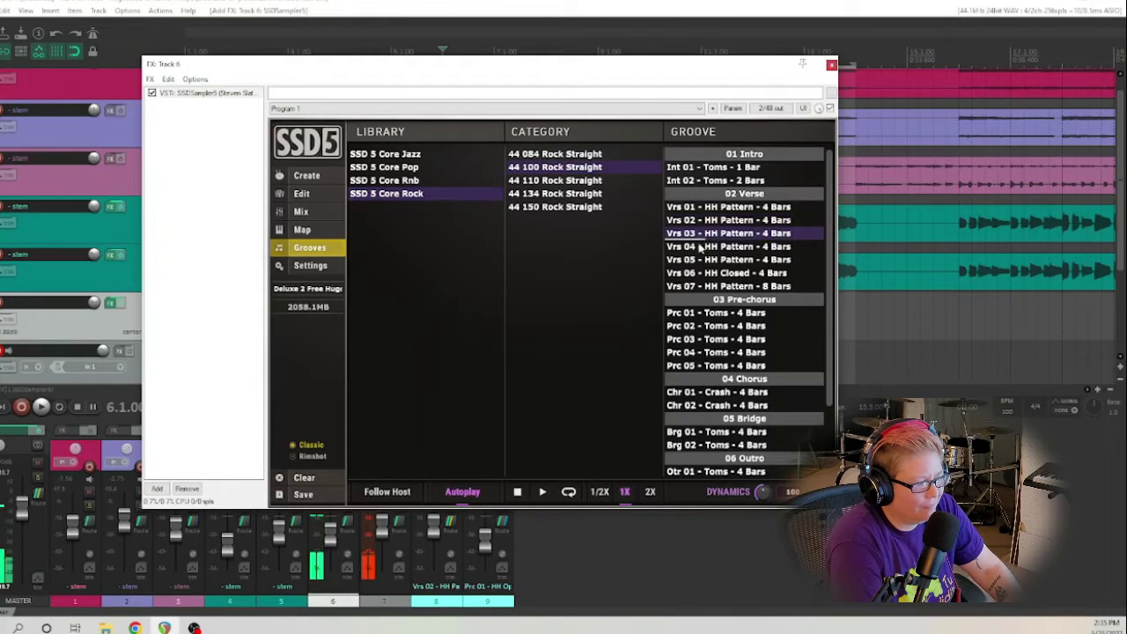
left_click(700, 249)
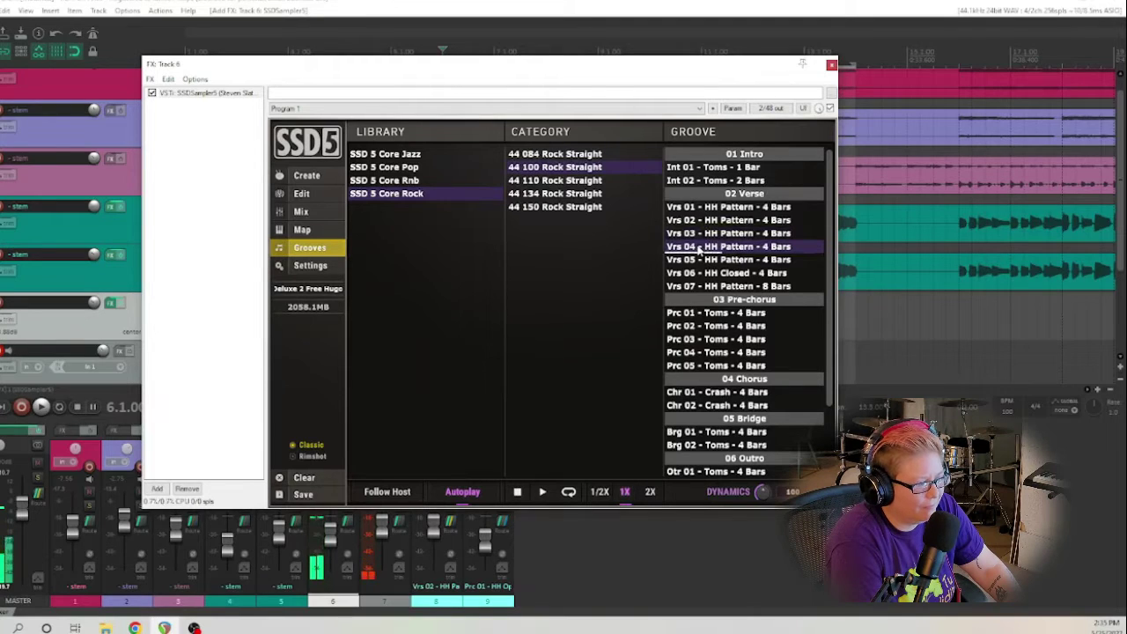
left_click(700, 260)
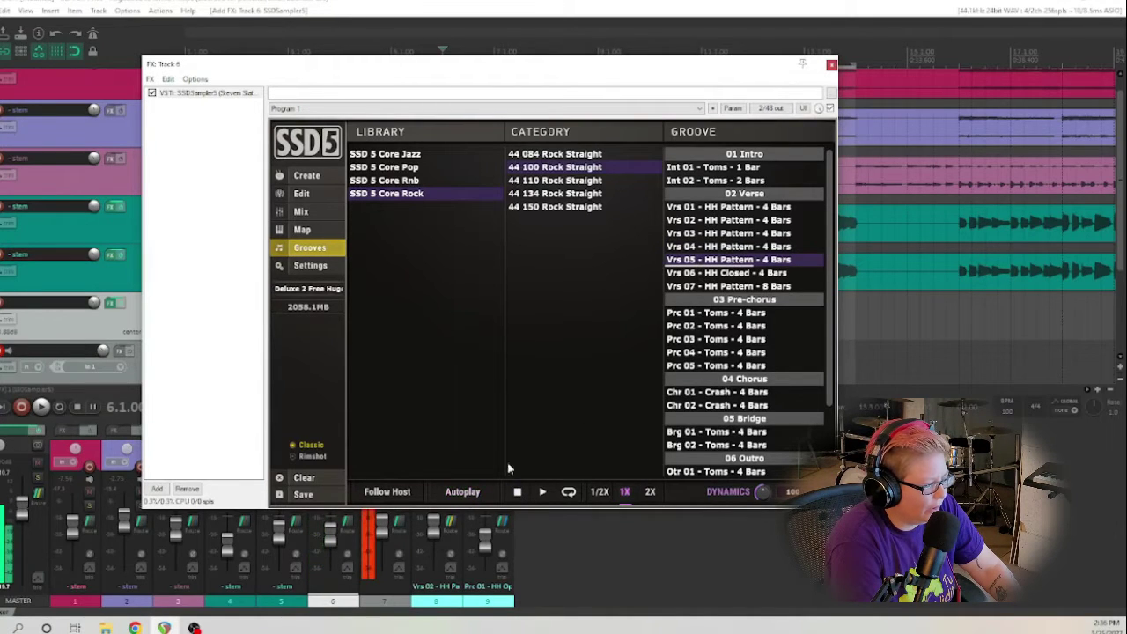
left_click_drag(700, 264, 865, 312)
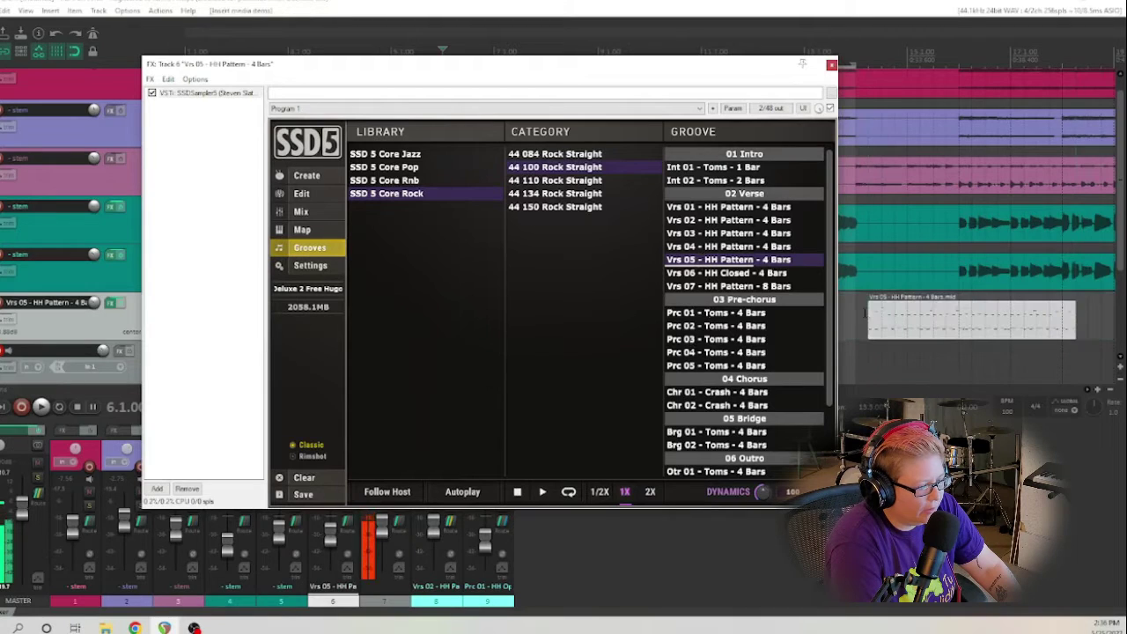
Step: Close SSD5, move the groove item to bar 6, and raise track 6 to about -8.9 dB during playback
left_click(831, 64)
left_click_drag(927, 316, 502, 317)
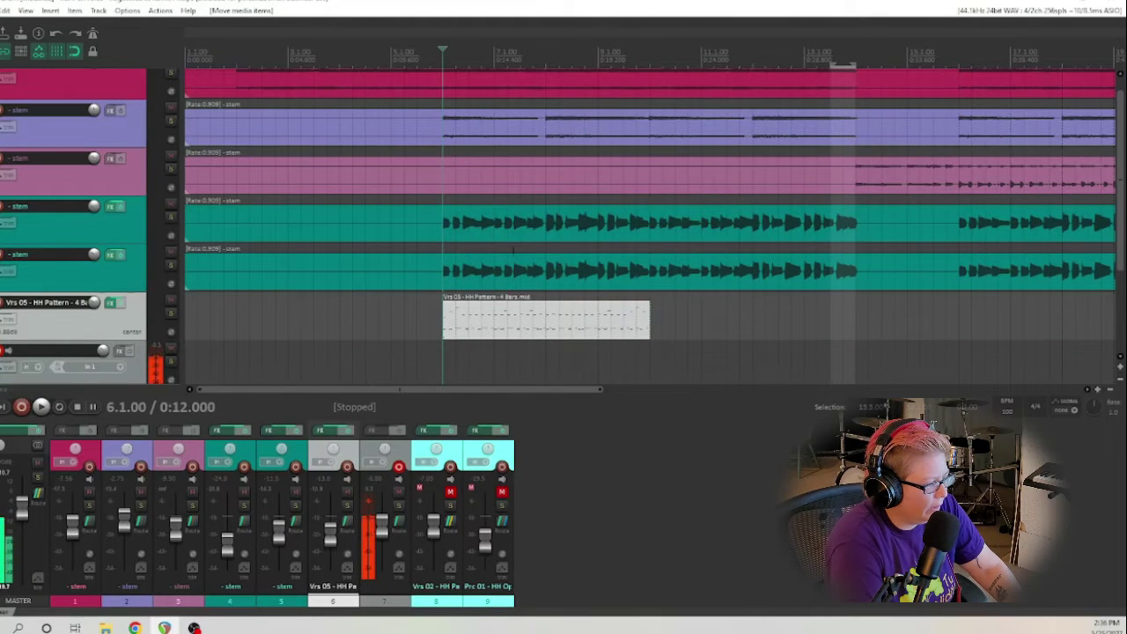
left_click(426, 320)
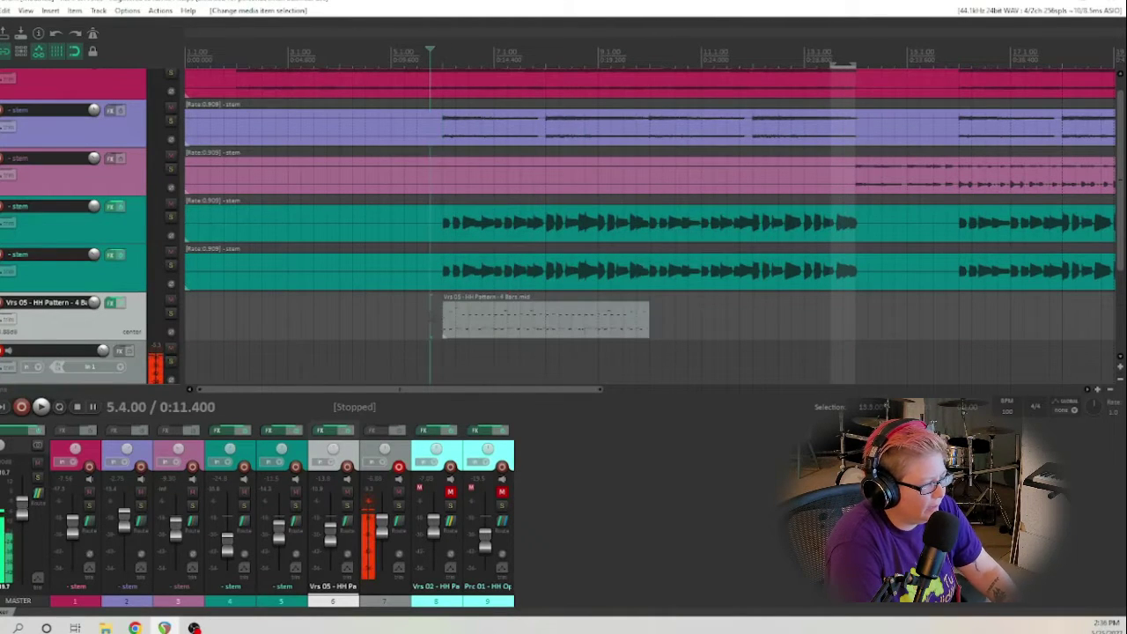
key("space")
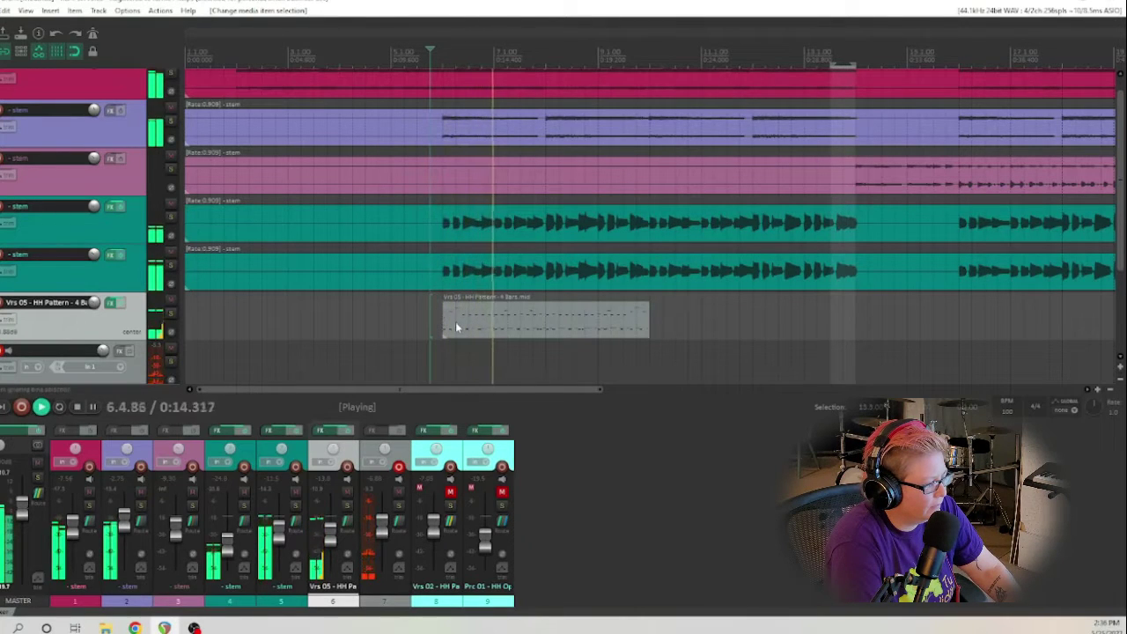
left_click_drag(331, 543, 331, 539)
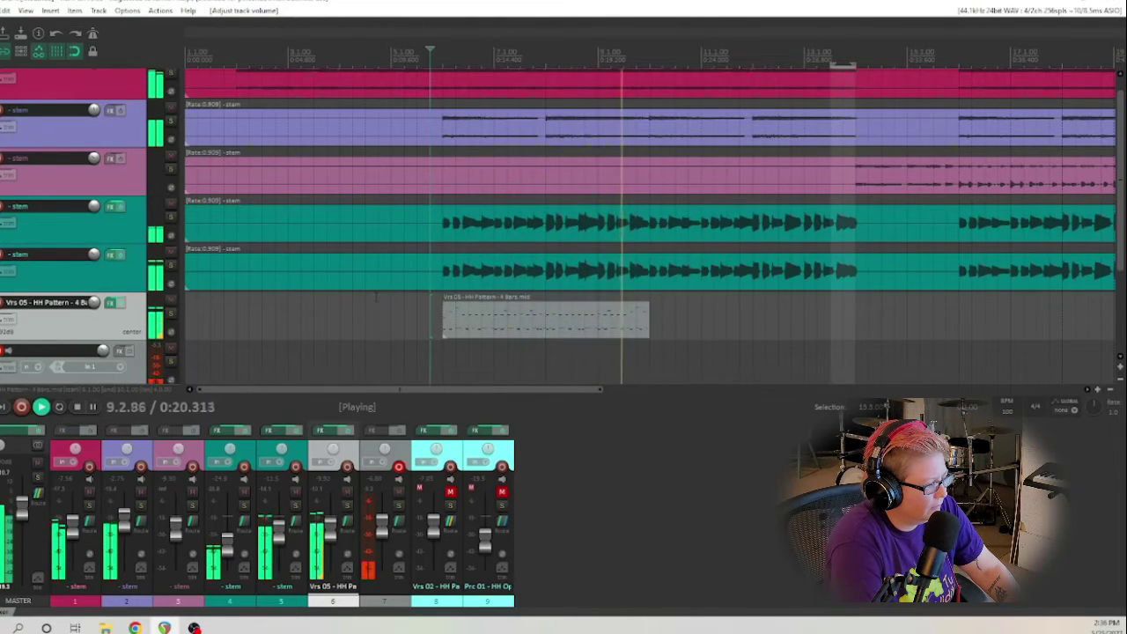
key("space")
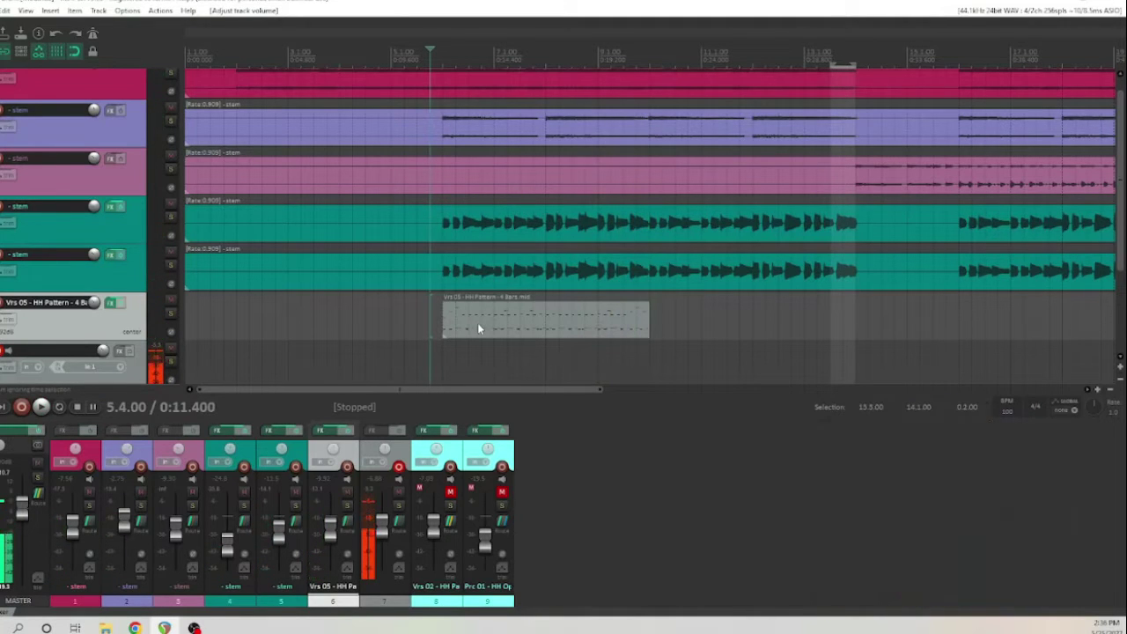
Step: Open the groove in the MIDI editor and shift the red C2 hit later in the bar
double_click(478, 329)
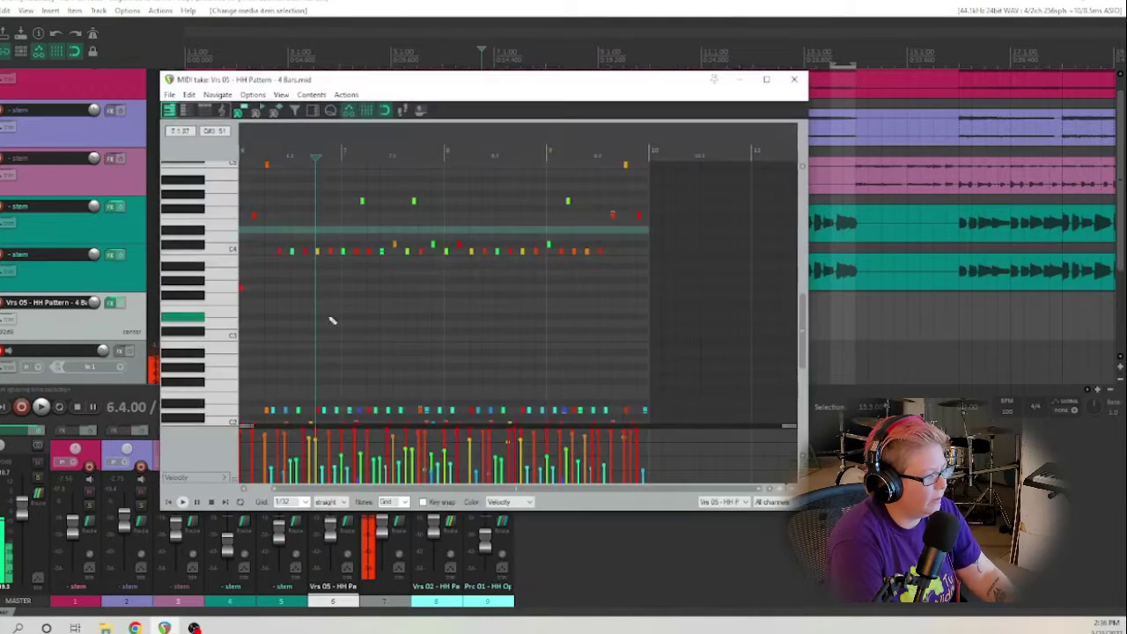
scroll(427, 364, "up", 6)
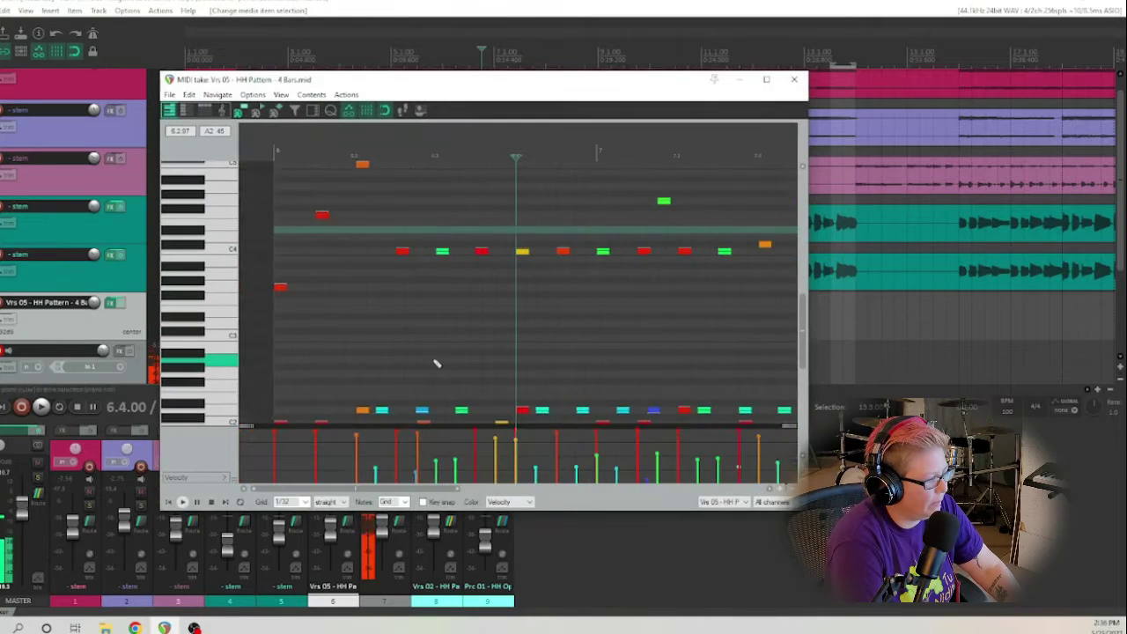
left_click_drag(368, 487, 317, 487)
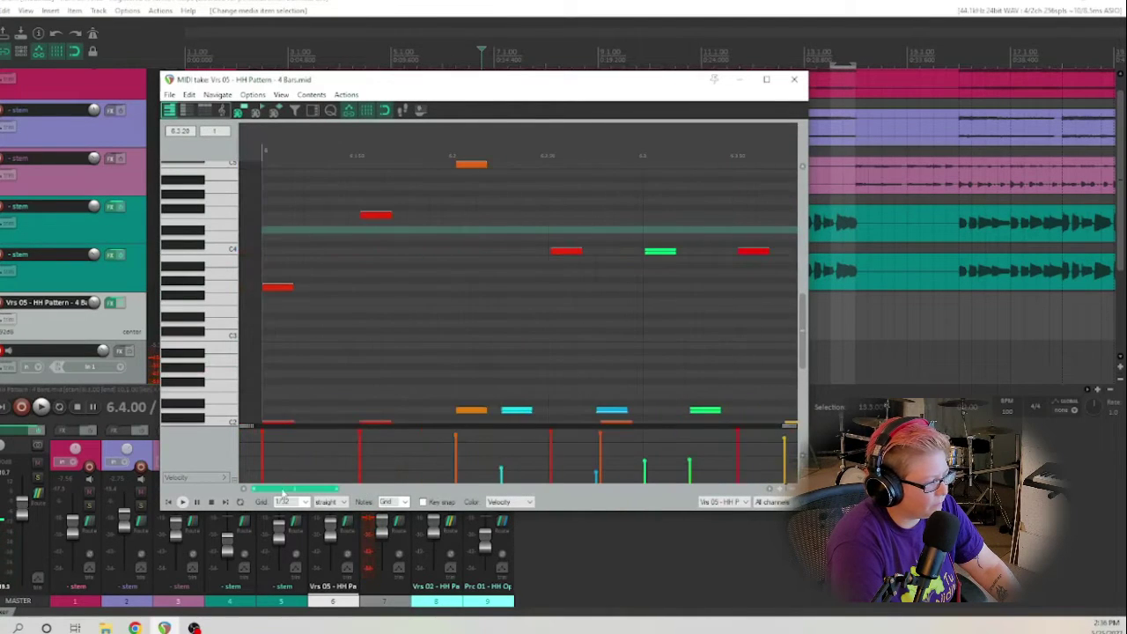
left_click(283, 291)
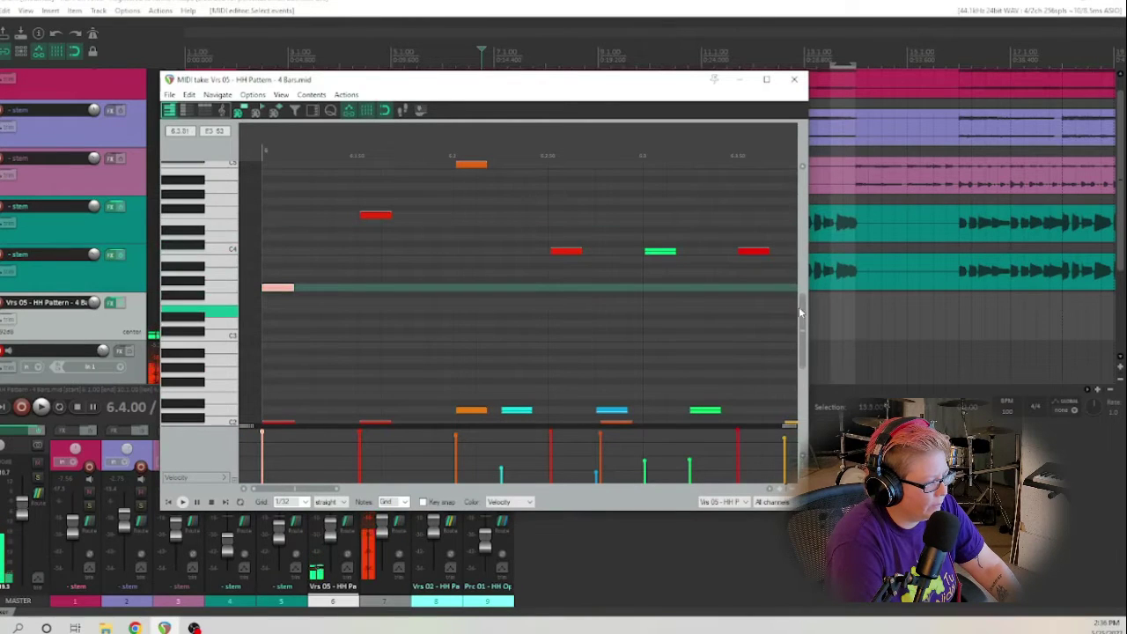
left_click_drag(804, 312, 803, 360)
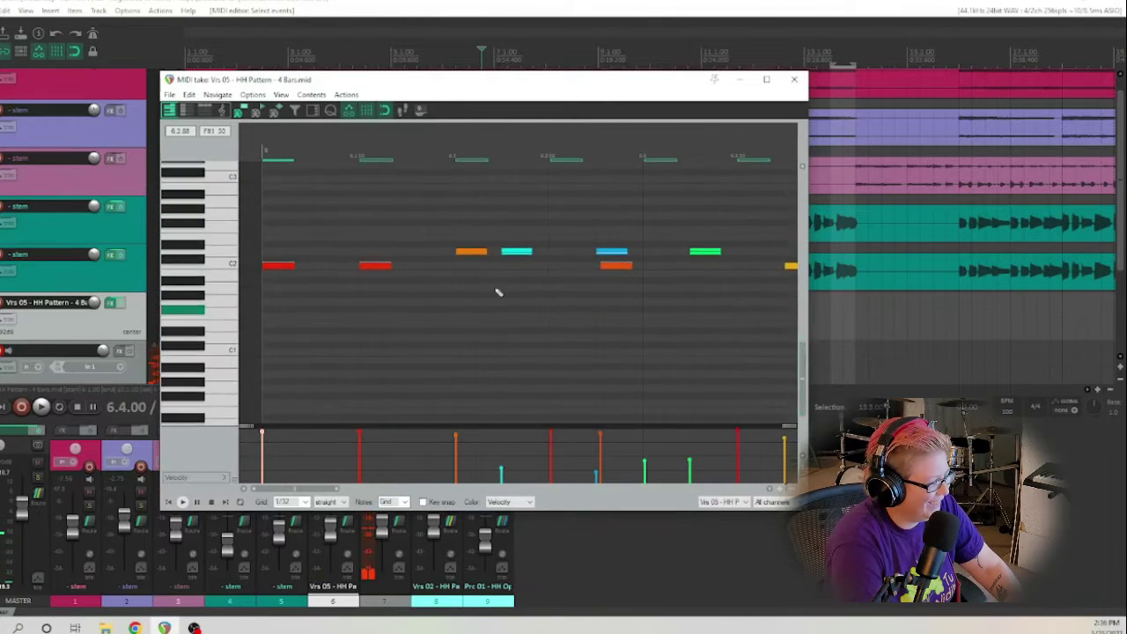
left_click(274, 267)
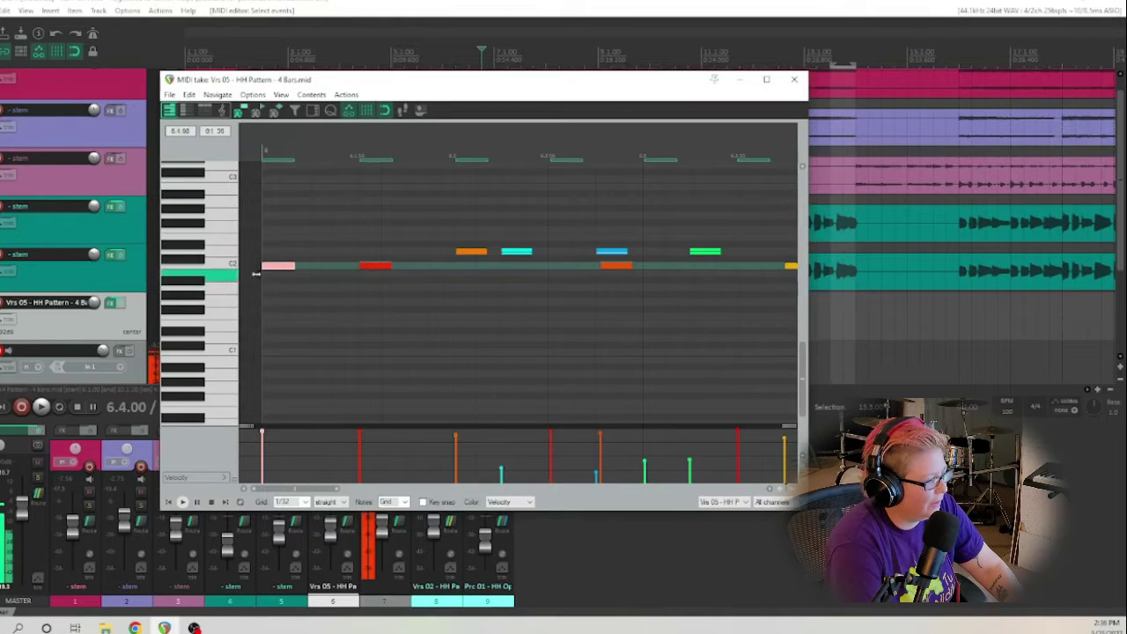
left_click_drag(374, 269, 430, 270)
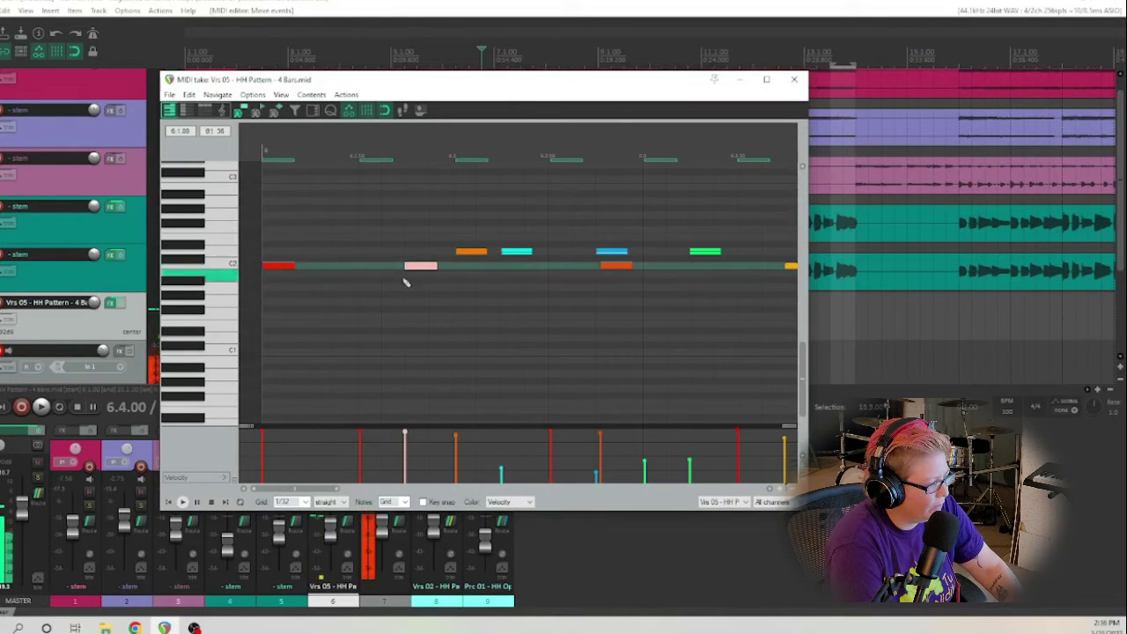
Step: Move the orange C2 hit earlier, delete the unwanted note, and check the result by playback
left_click(264, 156)
key("space")
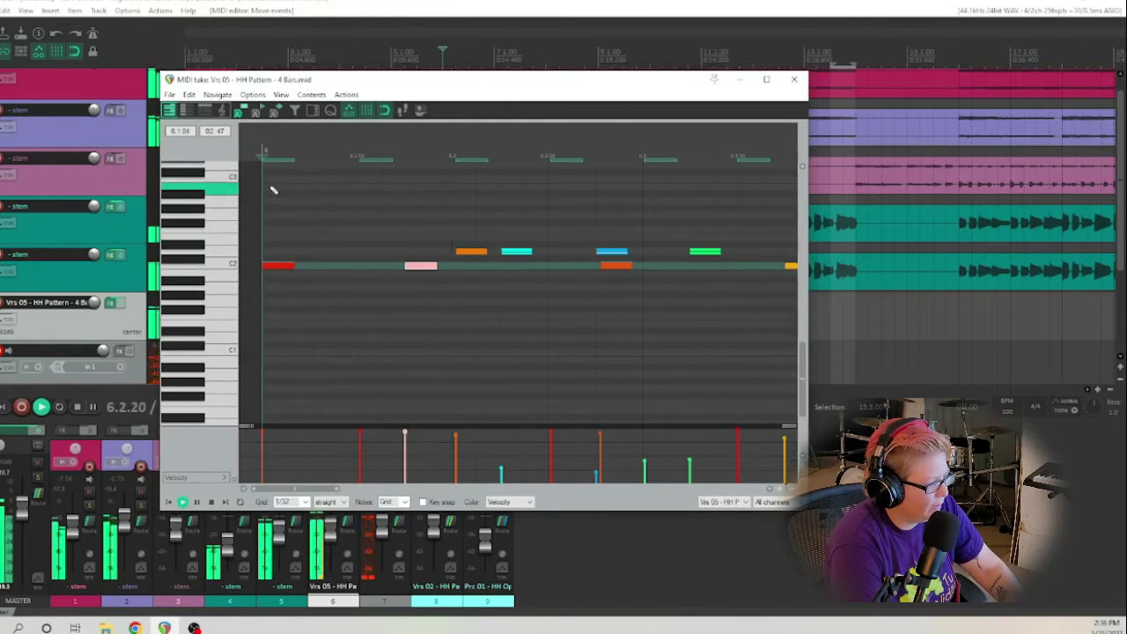
key("space")
left_click_drag(613, 269, 562, 266)
key("space")
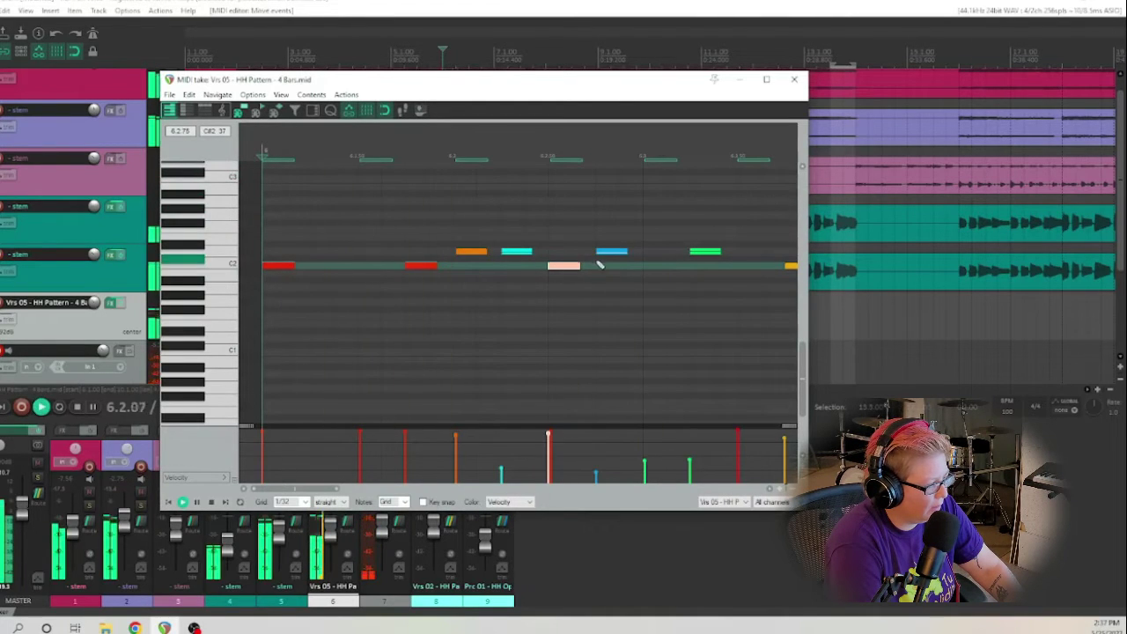
key("space")
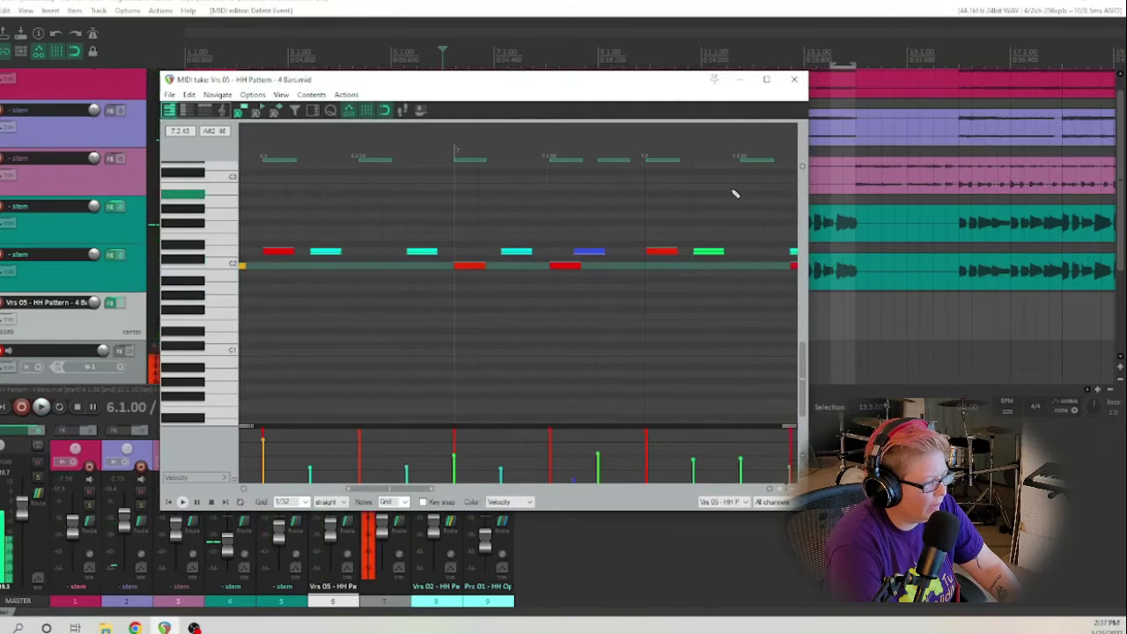
key("space")
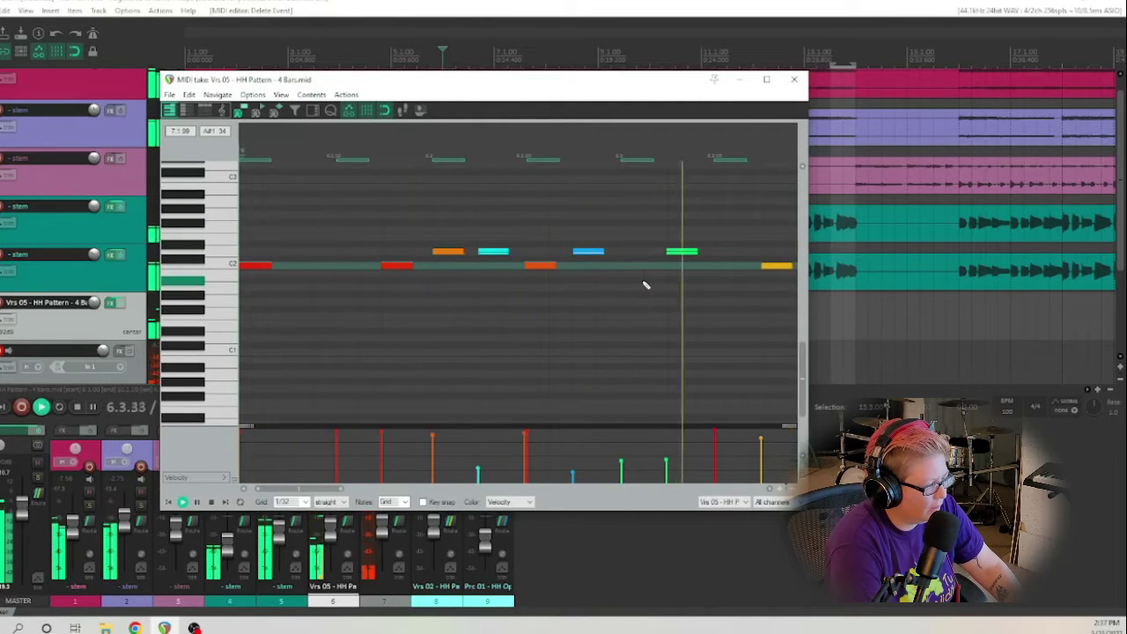
key("space")
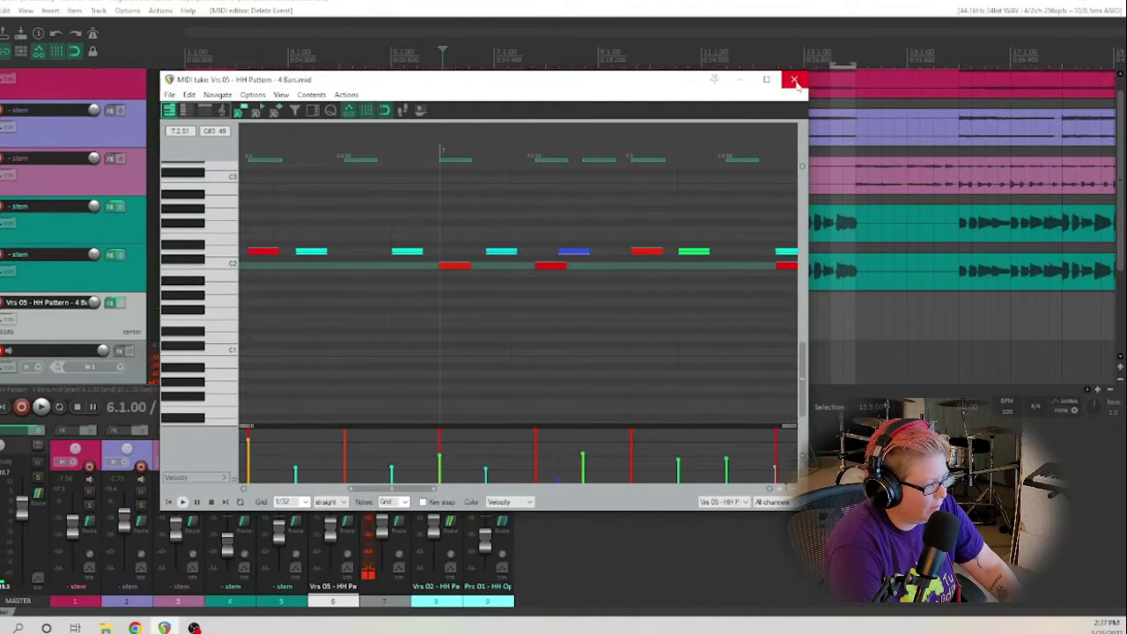
Step: Close the MIDI editor and trim the groove item to one bar by splitting at bar 7
left_click(795, 81)
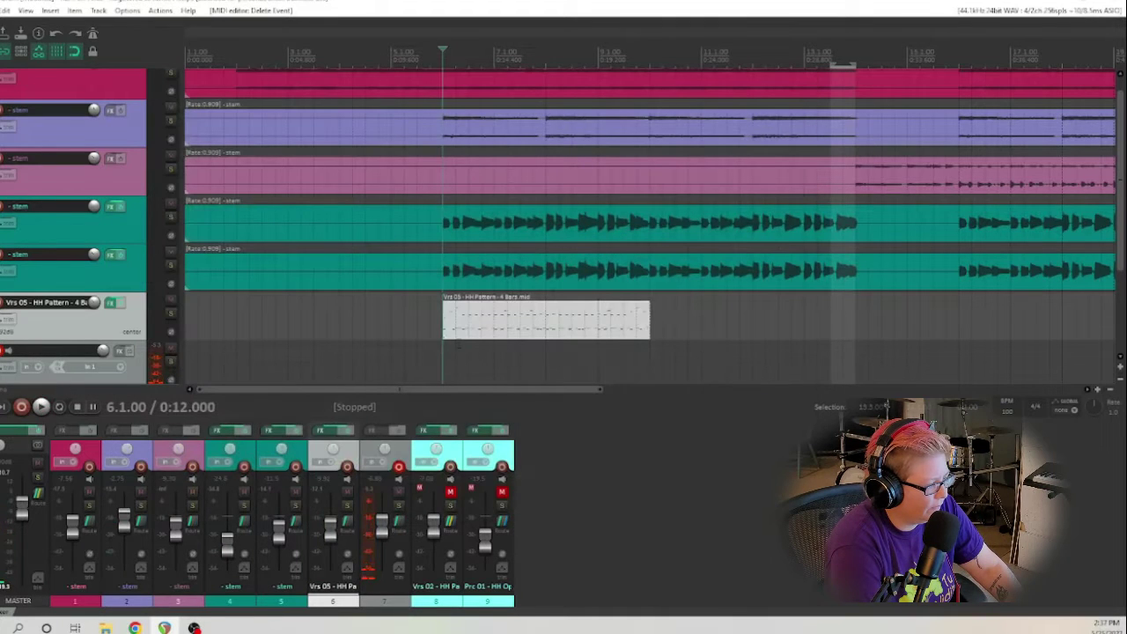
key("space")
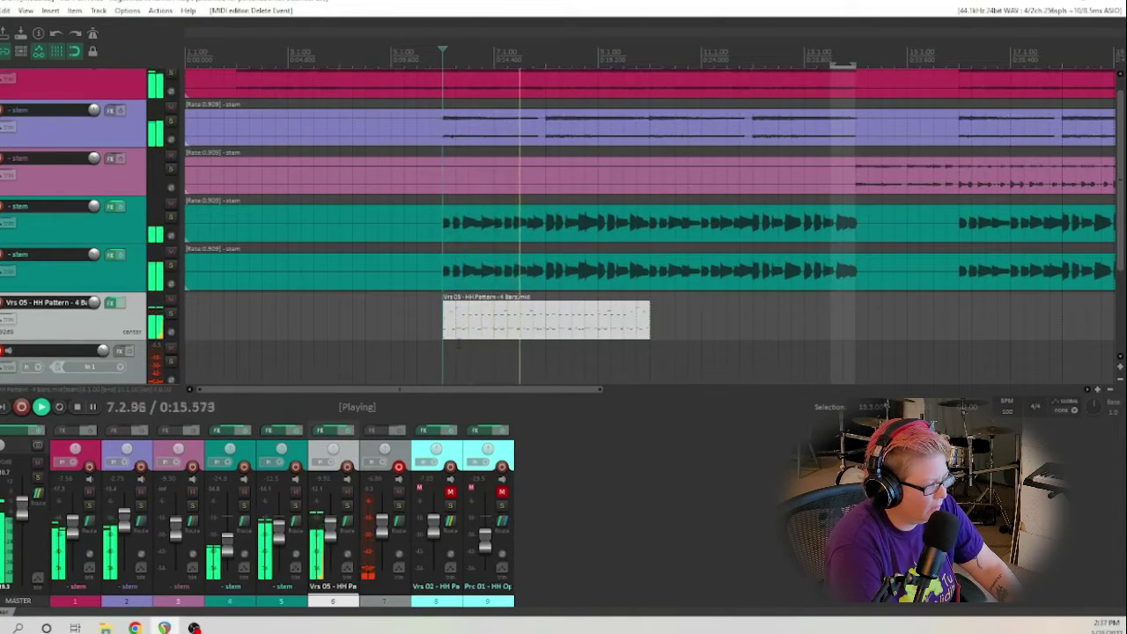
key("space")
left_click(505, 322)
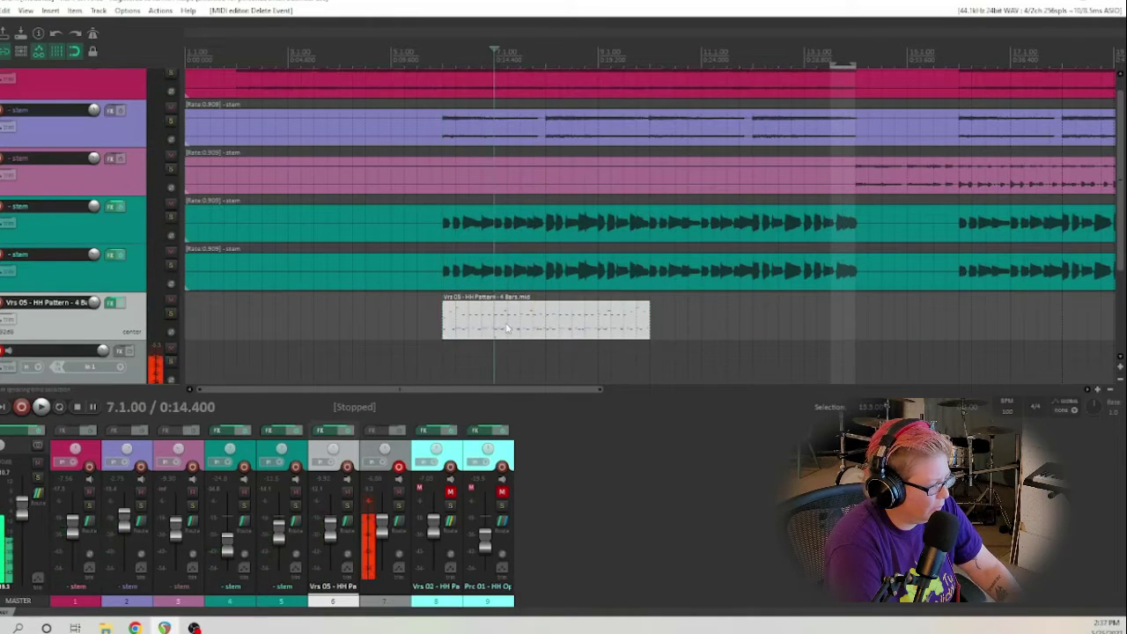
key("s")
left_click(520, 322)
key("Delete")
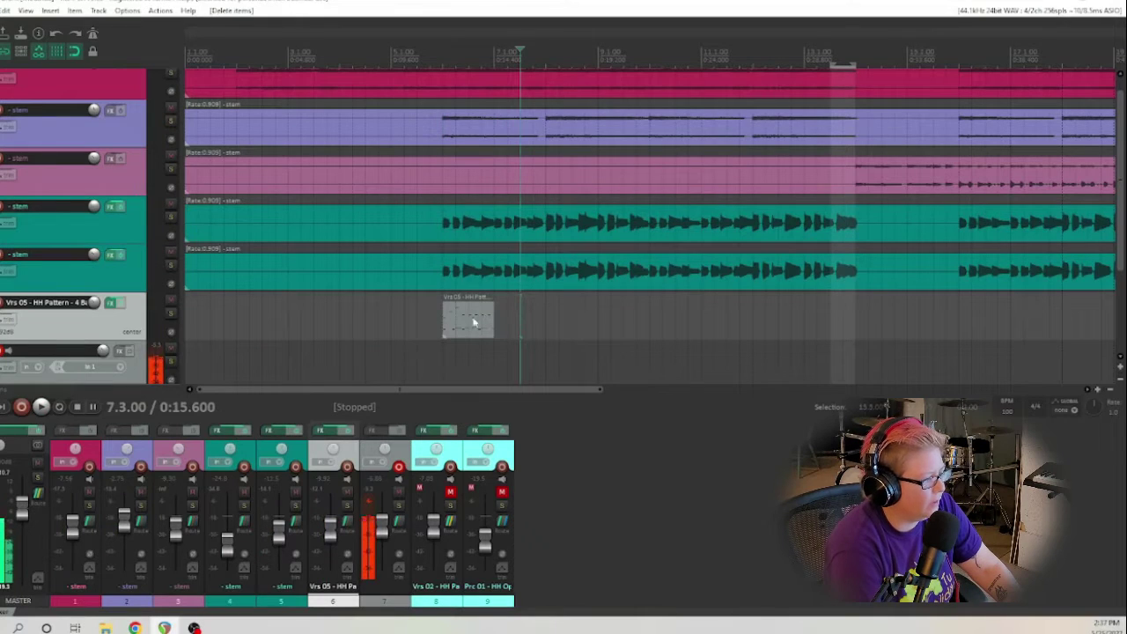
Step: Copy the one-bar item and paste a duplicate right after it at 7.1
left_click(481, 318)
right_click(480, 318)
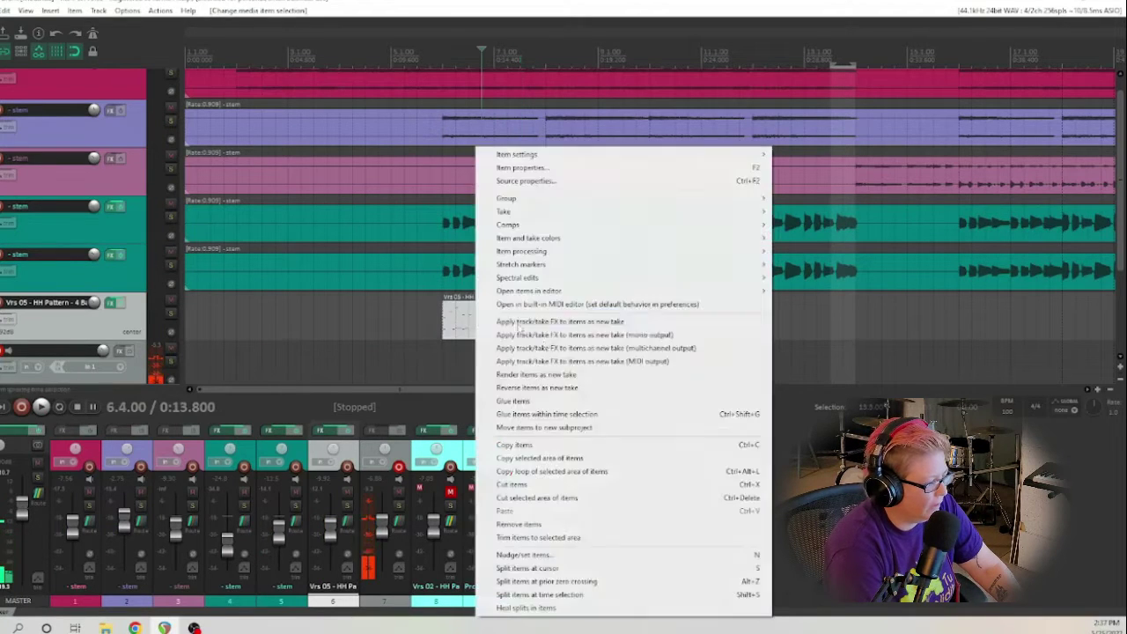
key("Escape")
left_click(496, 318)
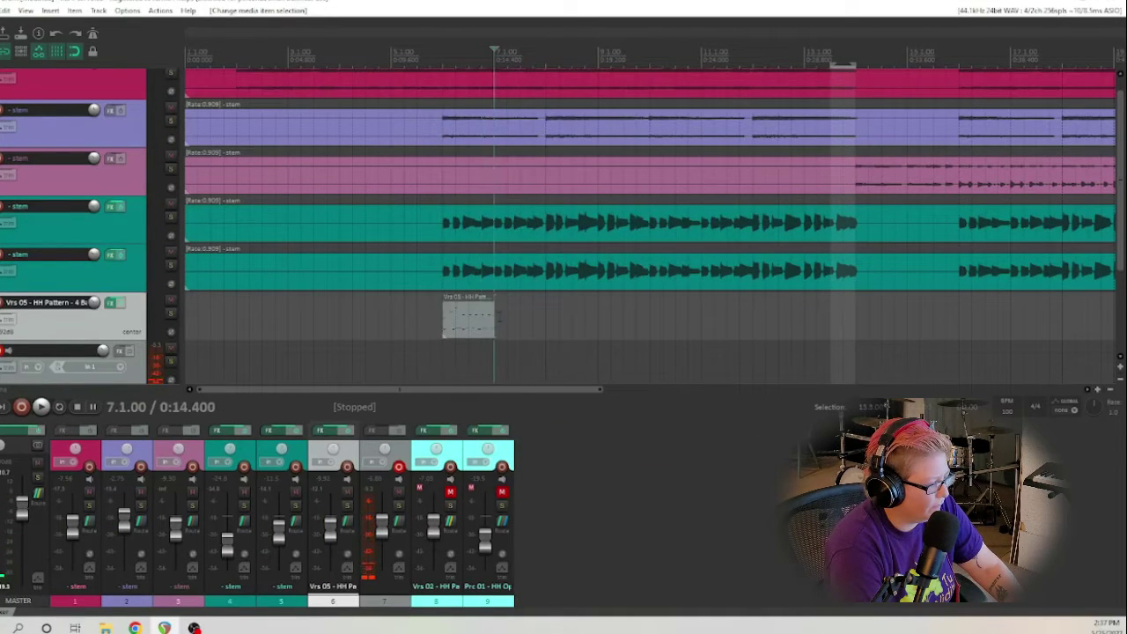
key("ctrl+v")
left_click(509, 322)
Step: In the copied bar, delete a red hit, add a new lower-row note at its start, then play the two bars
double_click(521, 327)
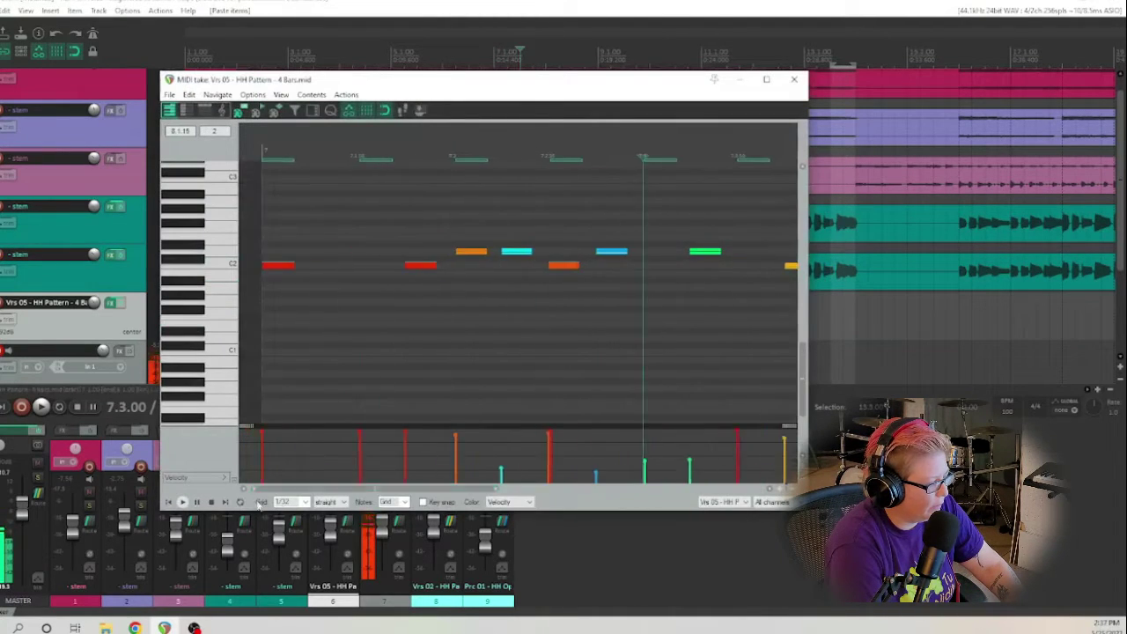
scroll(803, 402, "up", 5)
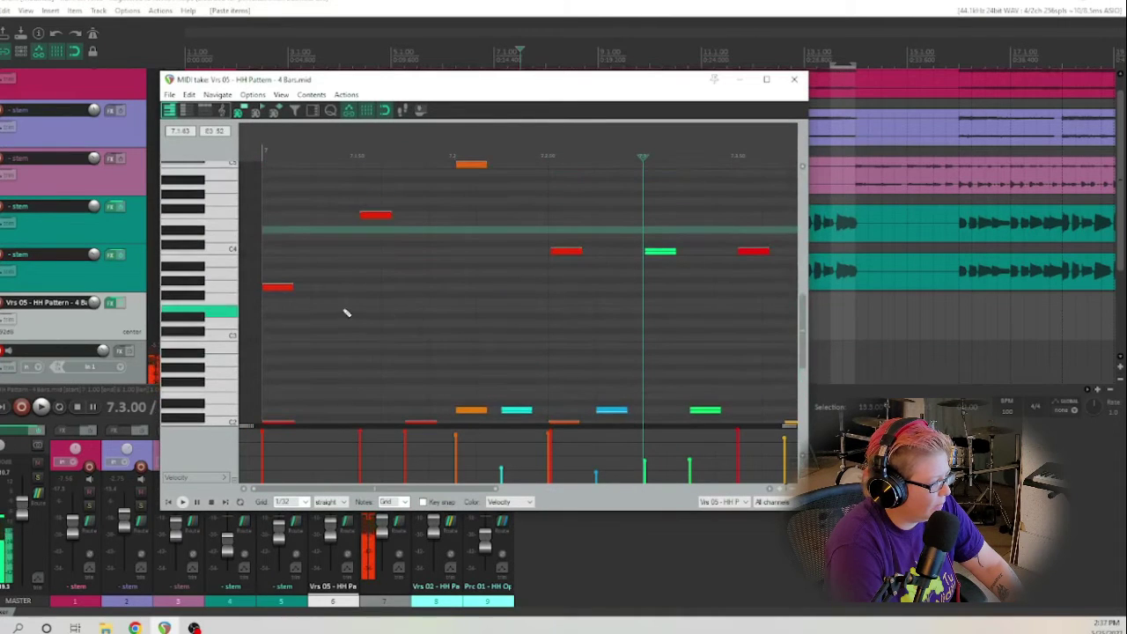
double_click(279, 292)
scroll(332, 280, "up", 3)
left_click(261, 292)
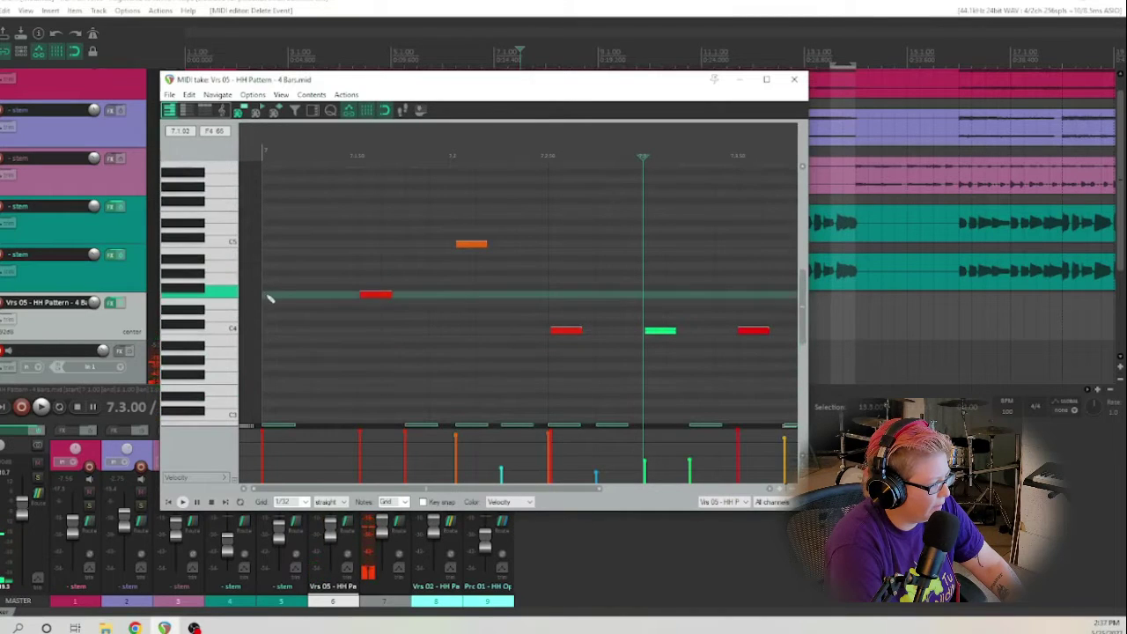
left_click(270, 295)
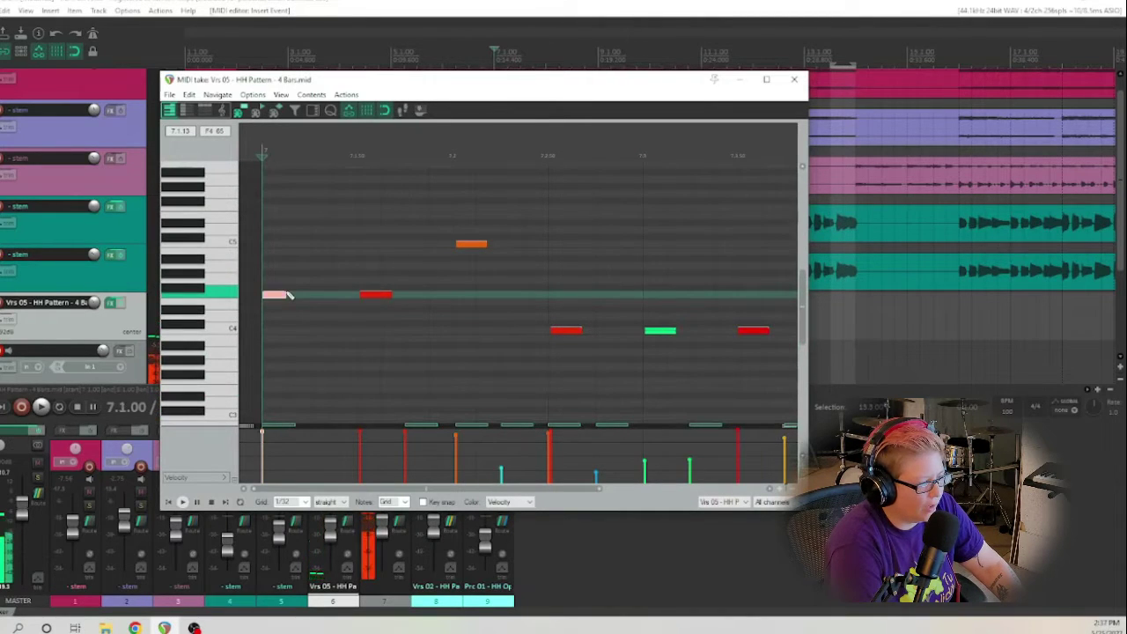
left_click(570, 330)
left_click_drag(272, 292, 272, 330)
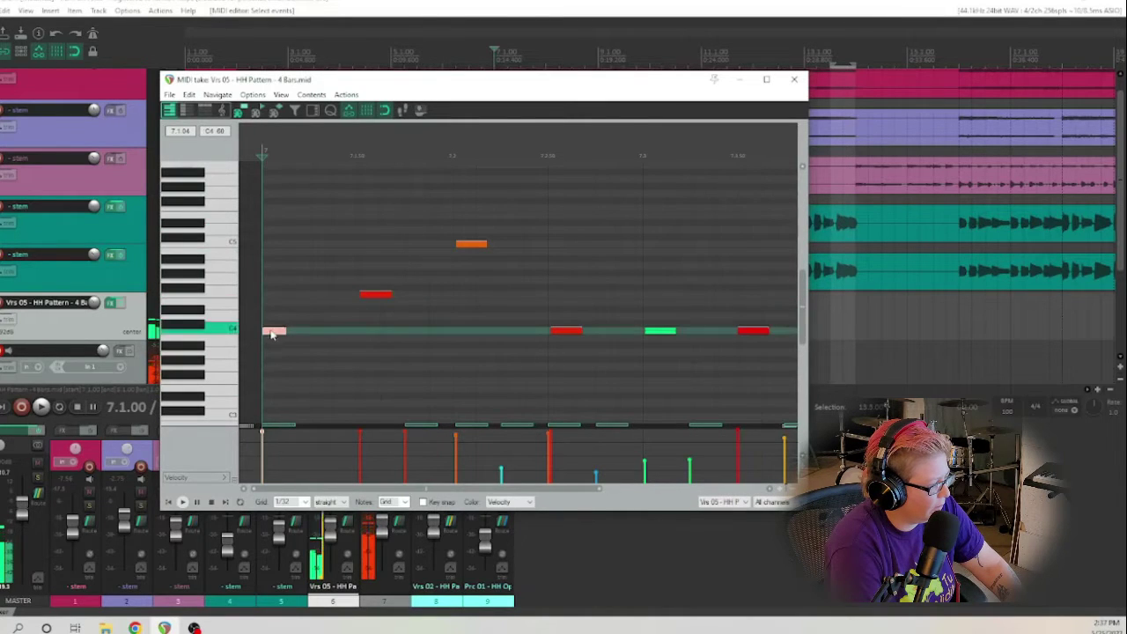
left_click(794, 80)
left_click(458, 321)
key("space")
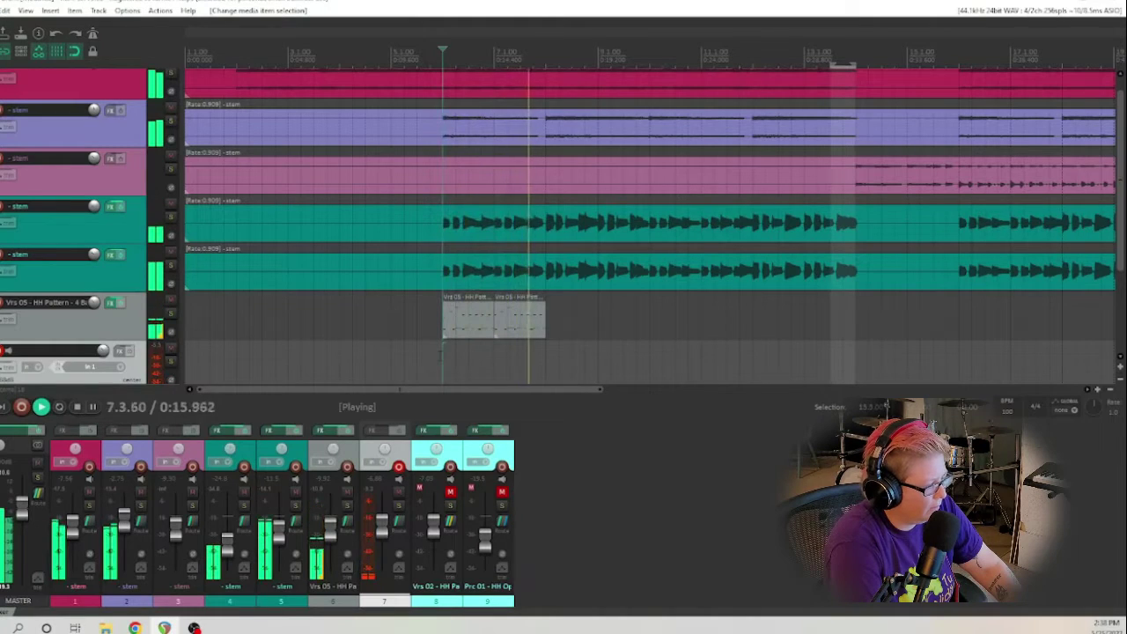
Step: Copy the two-bar groove items and paste repeats along track 6 up to bar 13, then reopen SSD5
key("space")
key("space")
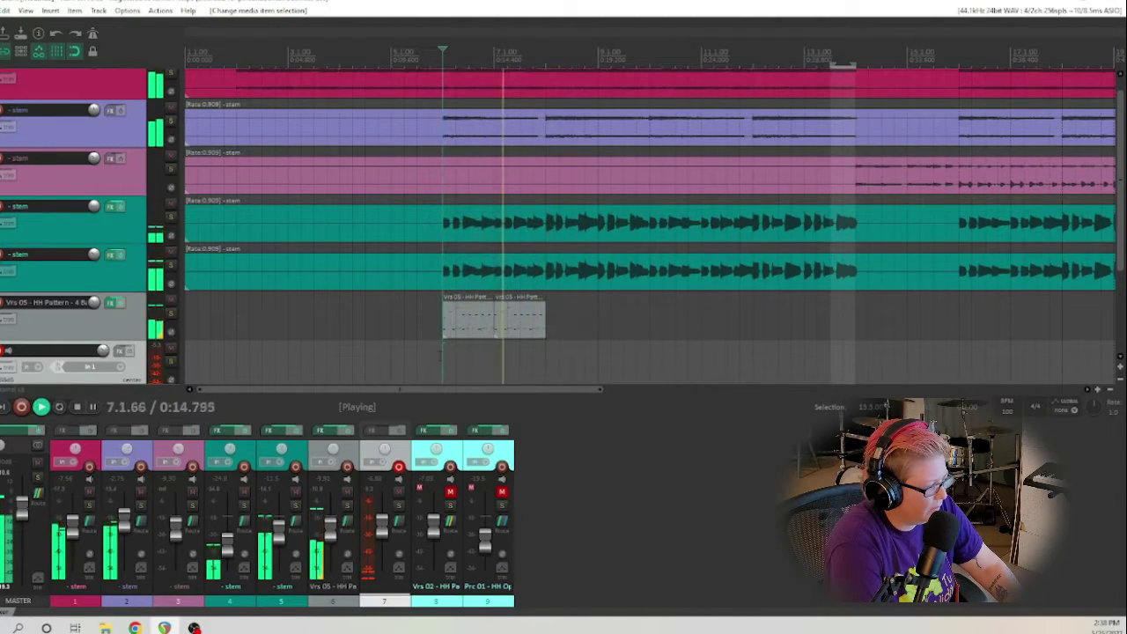
key("space")
left_click(518, 322)
right_click(518, 322)
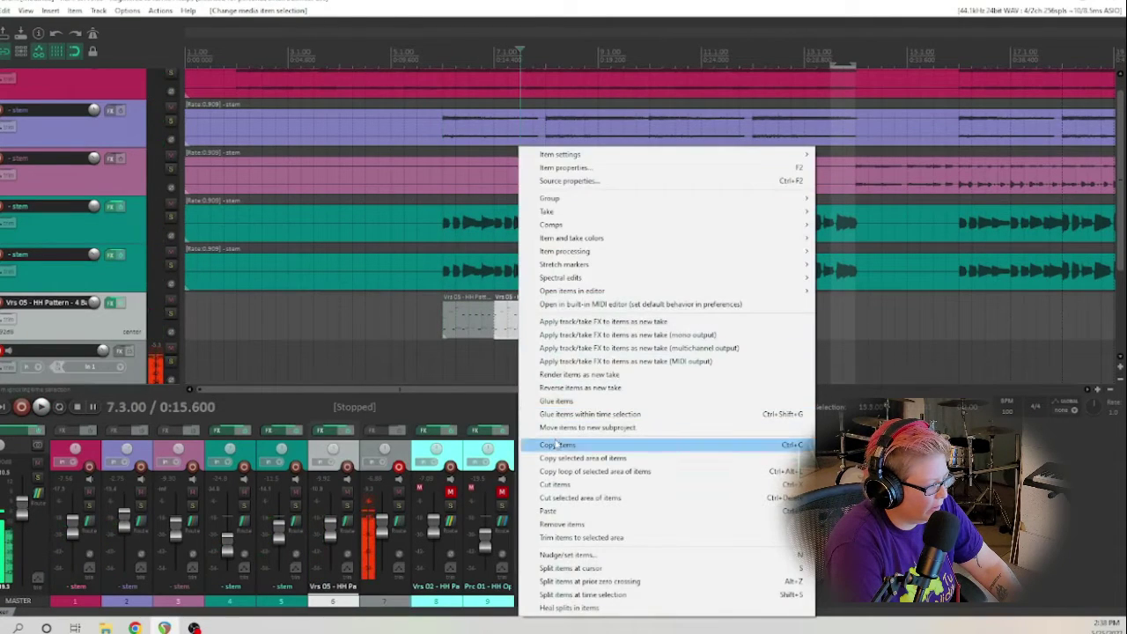
left_click(556, 445)
key("ctrl+v")
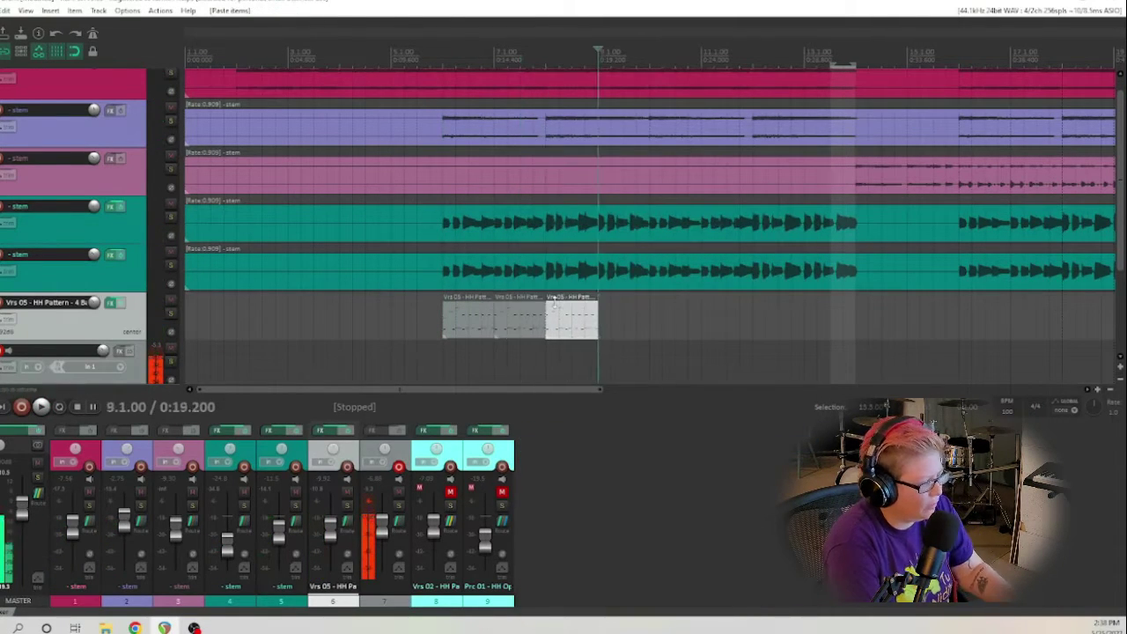
key("ctrl+v")
key("ctrl+v")
key("ctrl+v")
key("ctrl+v")
key("Delete")
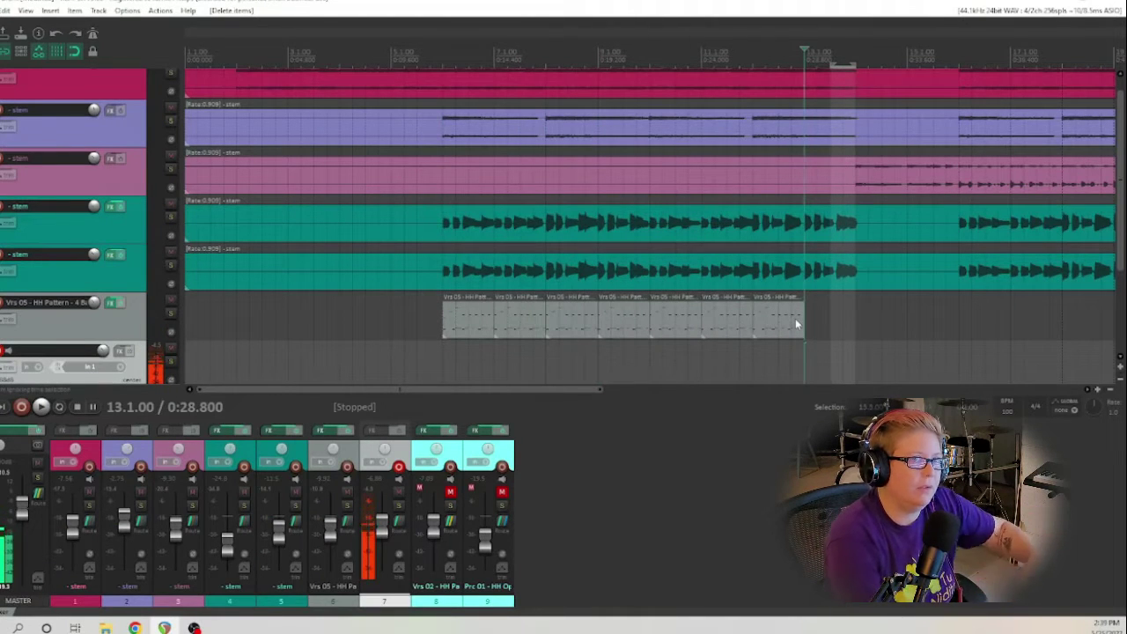
left_click(109, 302)
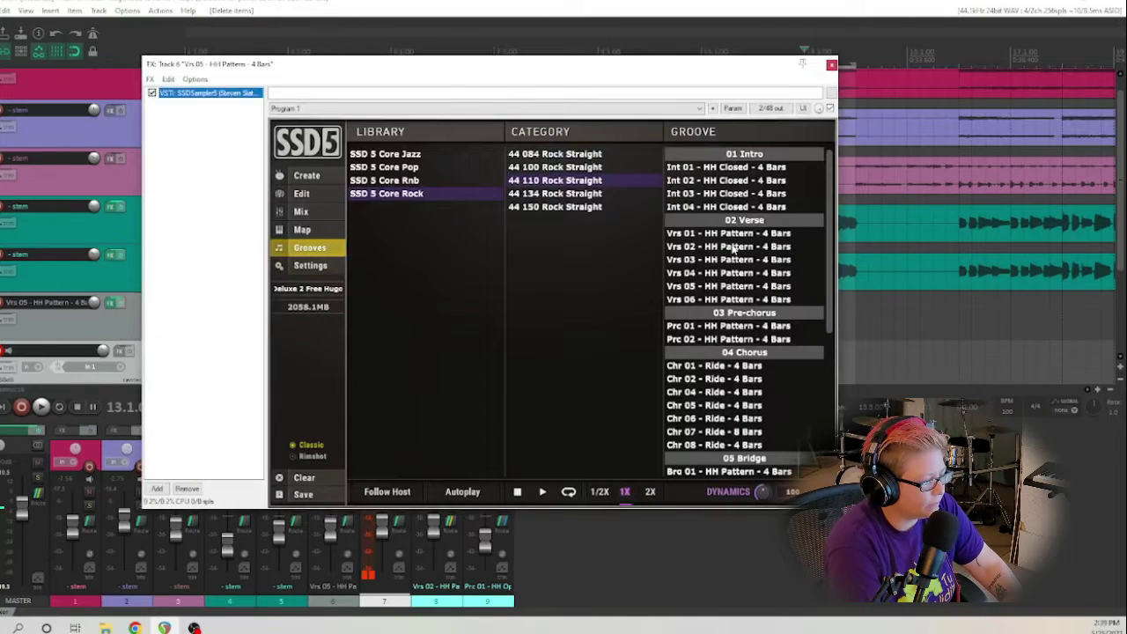
Step: Turn on SSD5 Autoplay and switch to the 44 100 Rock Straight groove category
left_click(557, 209)
left_click_drag(833, 211, 814, 395)
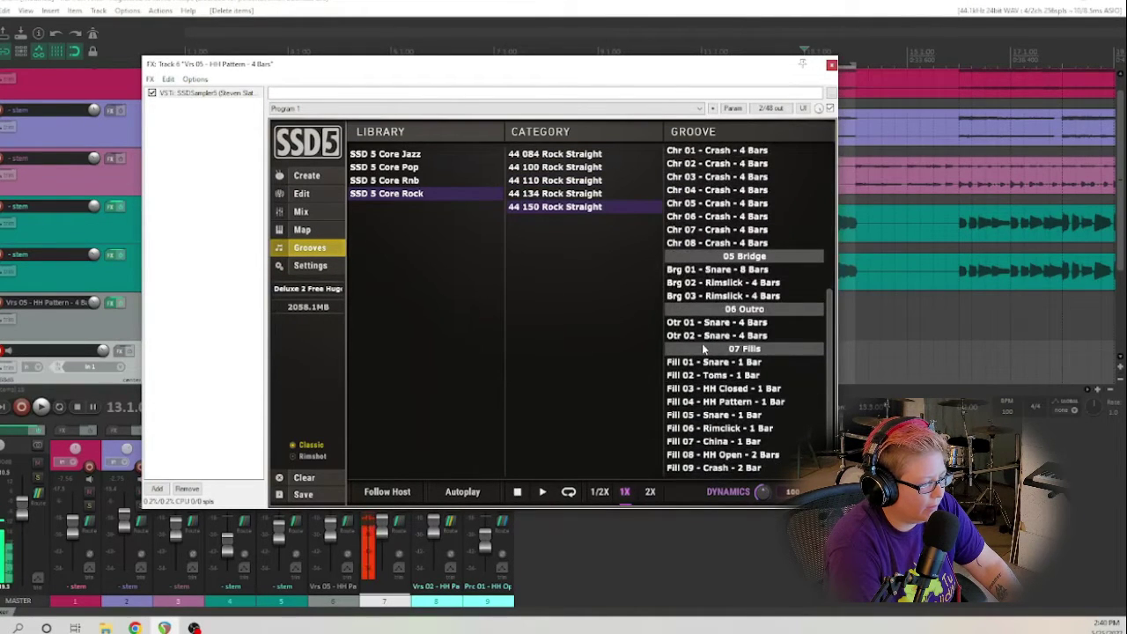
left_click(462, 491)
left_click(555, 167)
Step: Audition Fills 01–05, then drag Fill 01 - Toms - 1 Bar onto track 6 and close SSD5
left_click(713, 414)
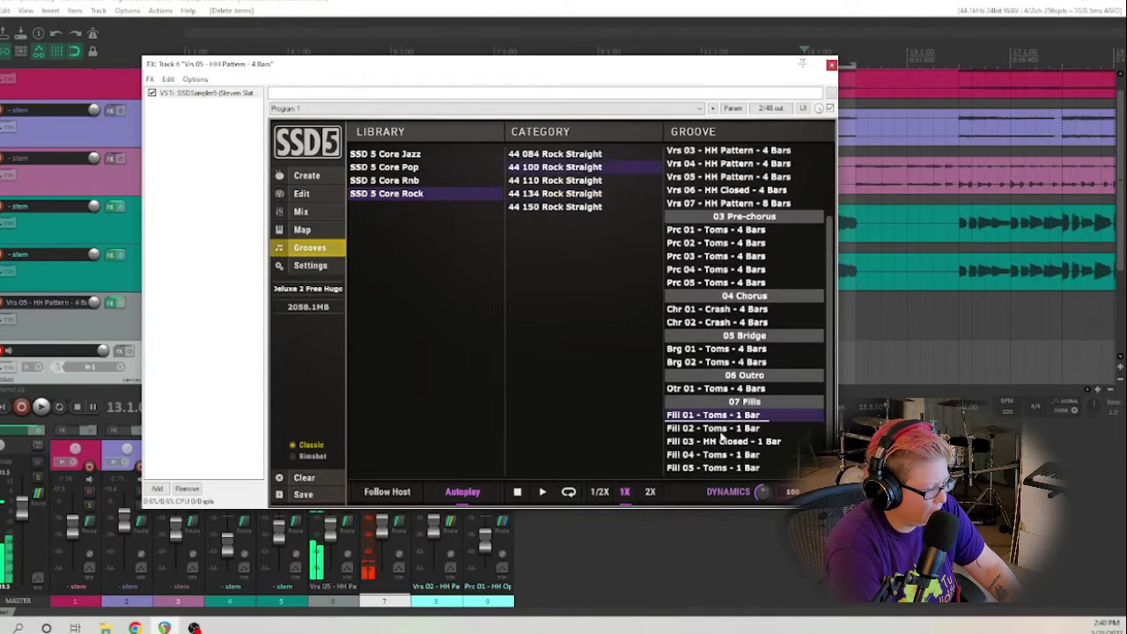
left_click(722, 429)
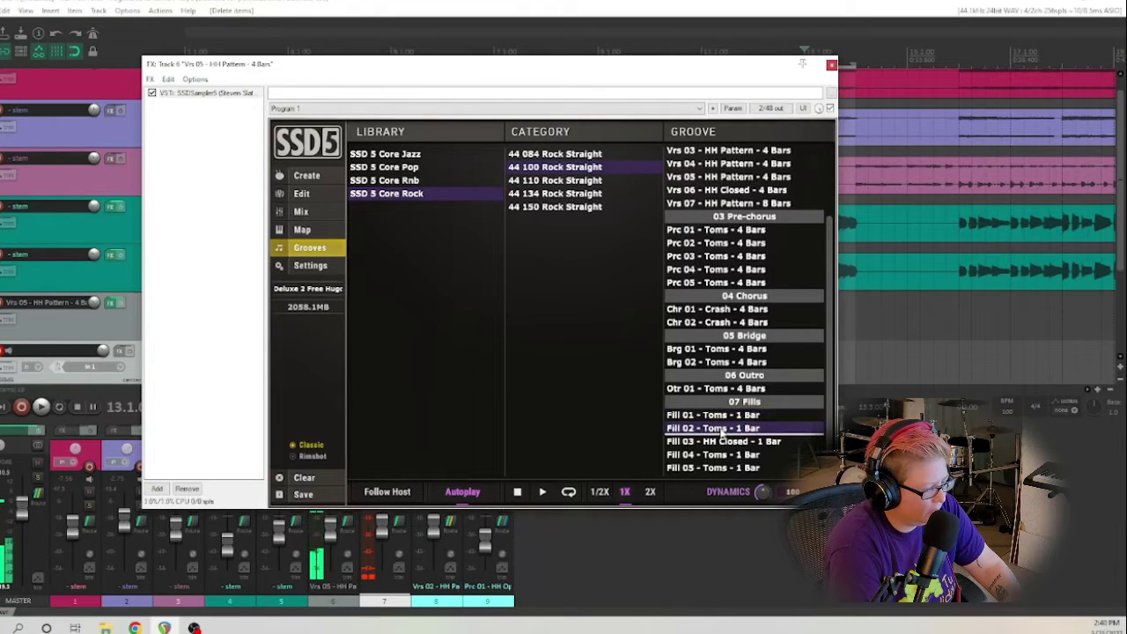
left_click(720, 442)
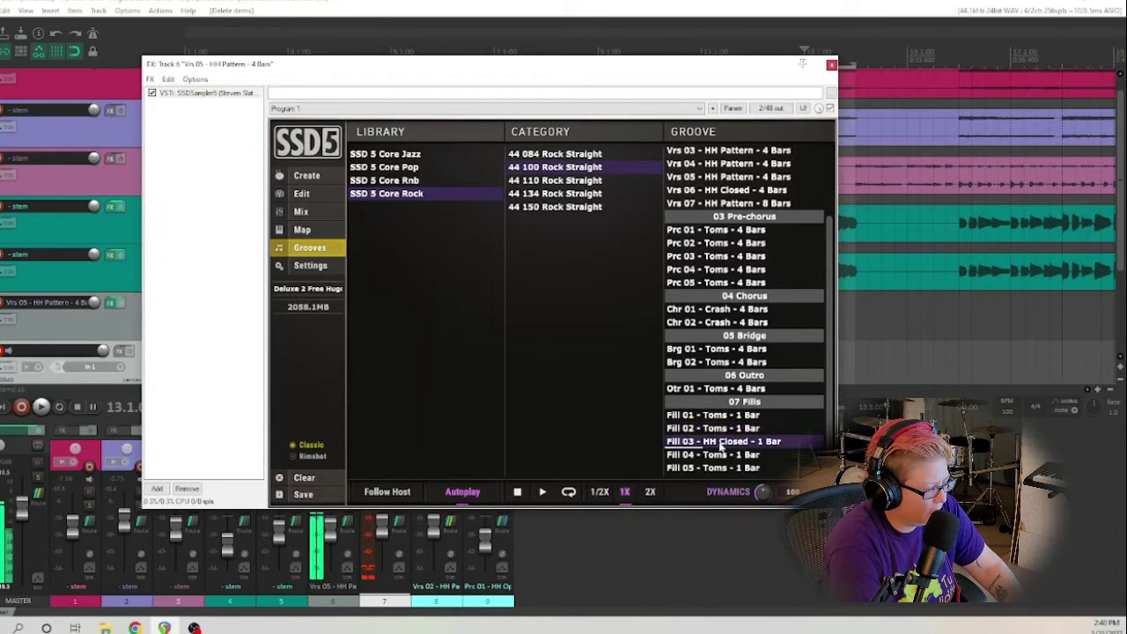
left_click(720, 455)
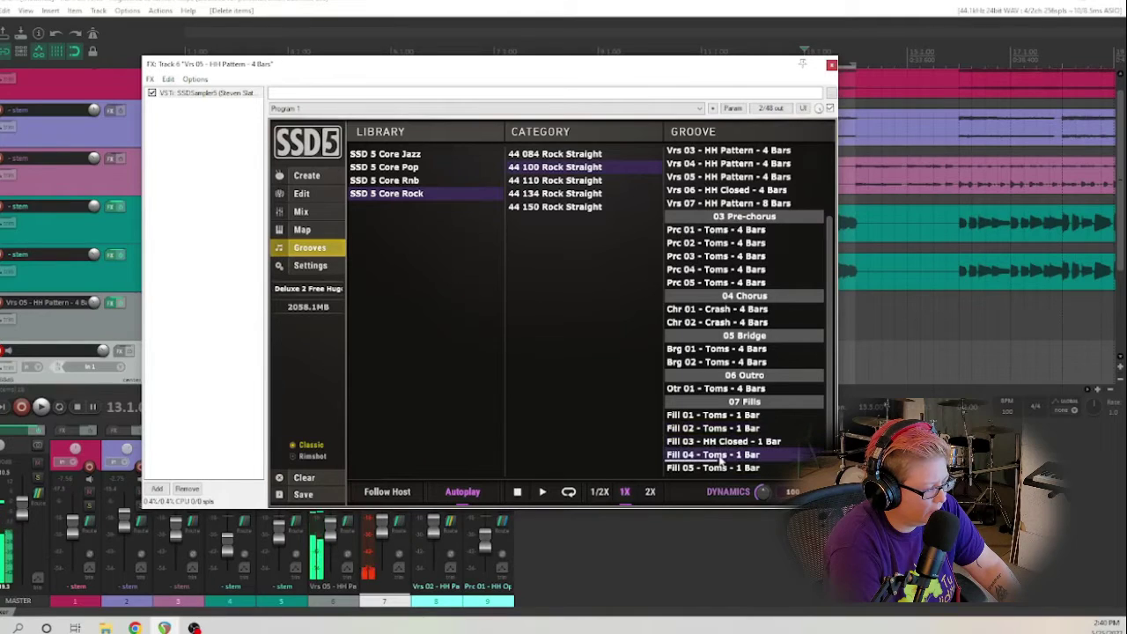
left_click(725, 468)
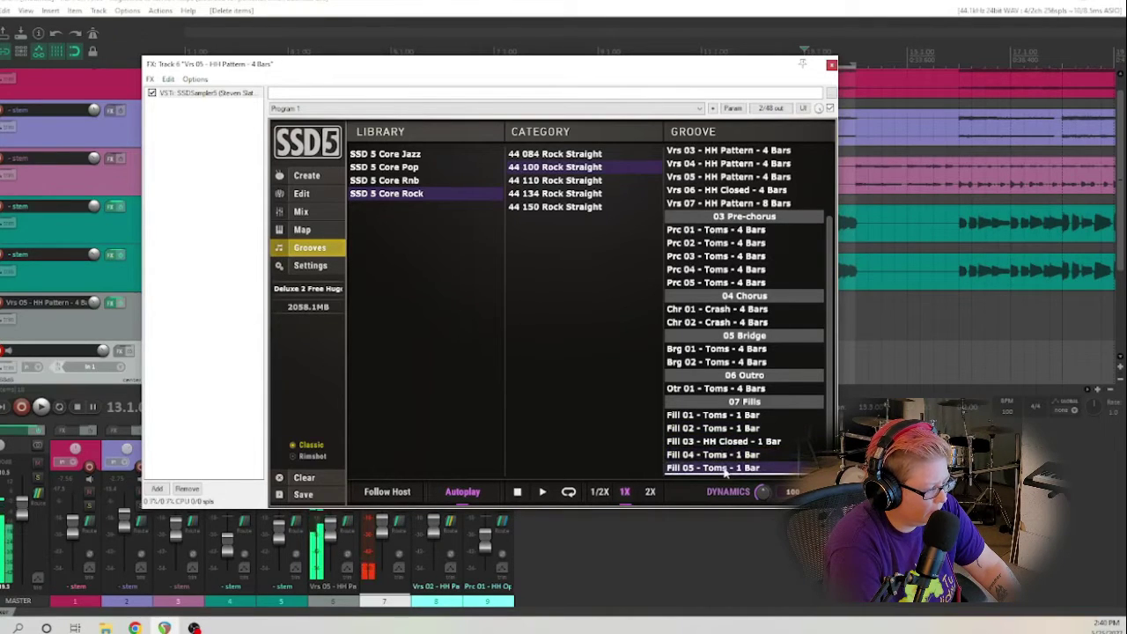
left_click(724, 428)
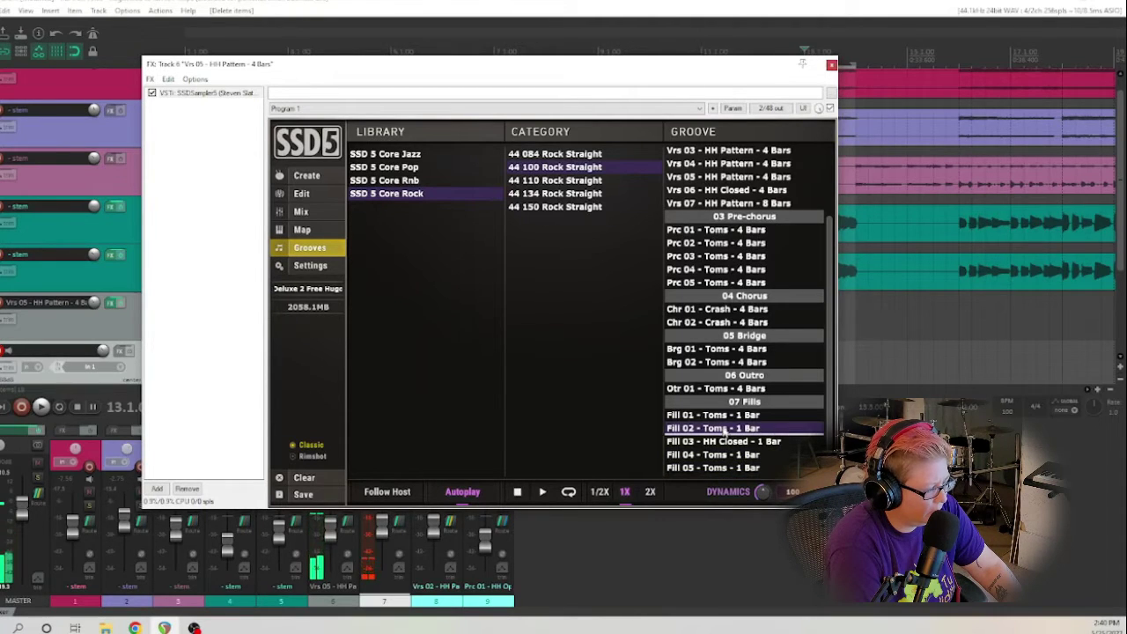
left_click(724, 416)
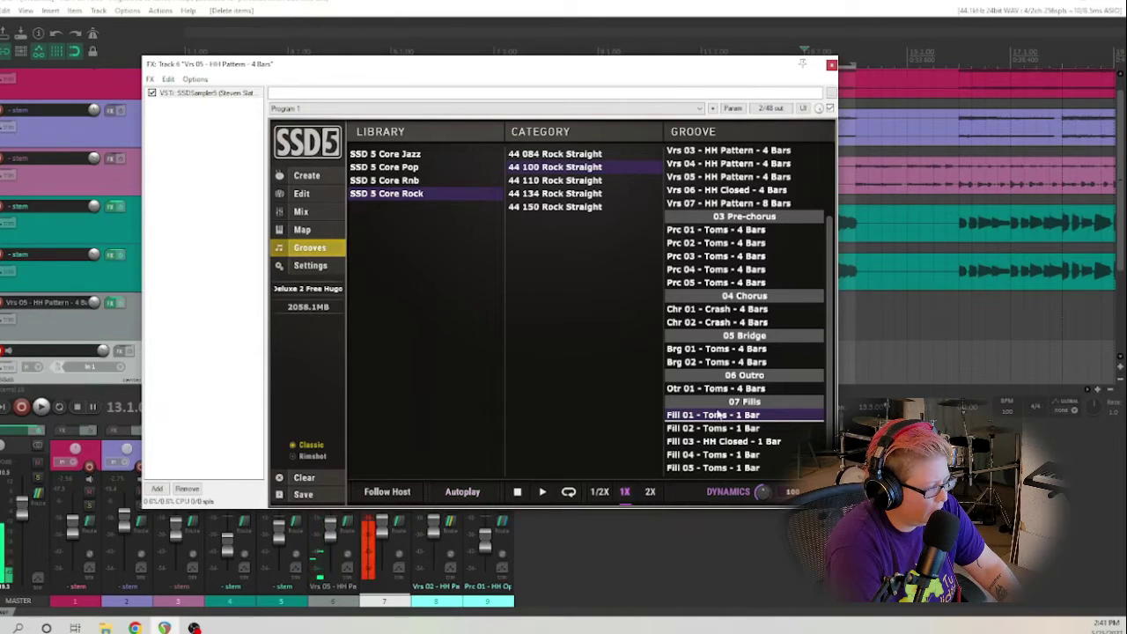
left_click_drag(716, 421, 818, 327)
left_click(831, 66)
left_click(754, 349)
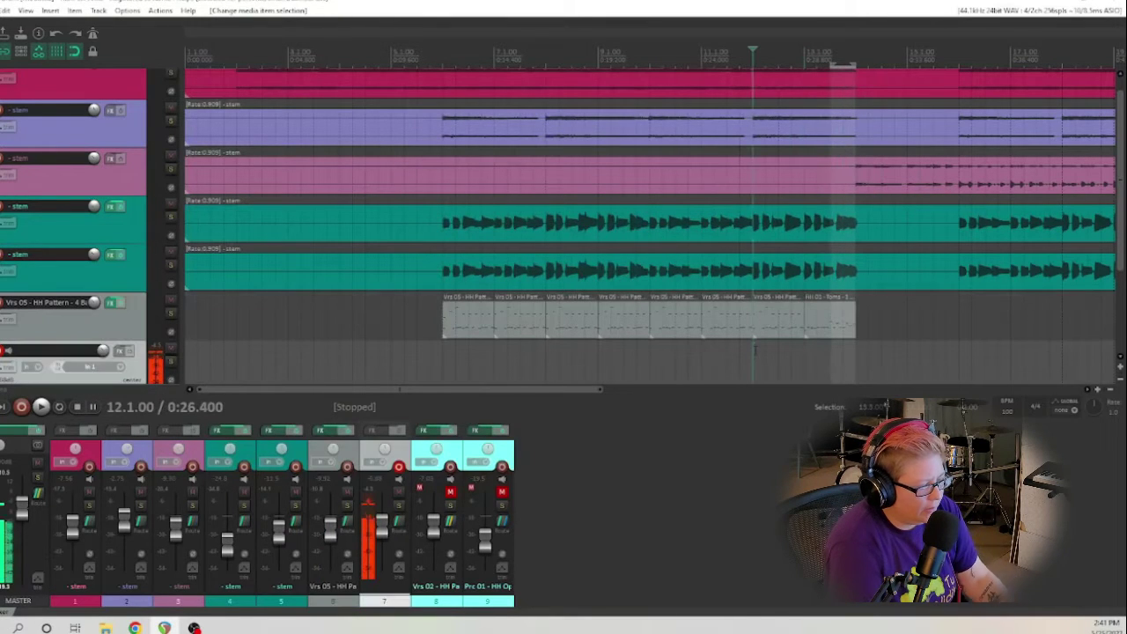
key("space")
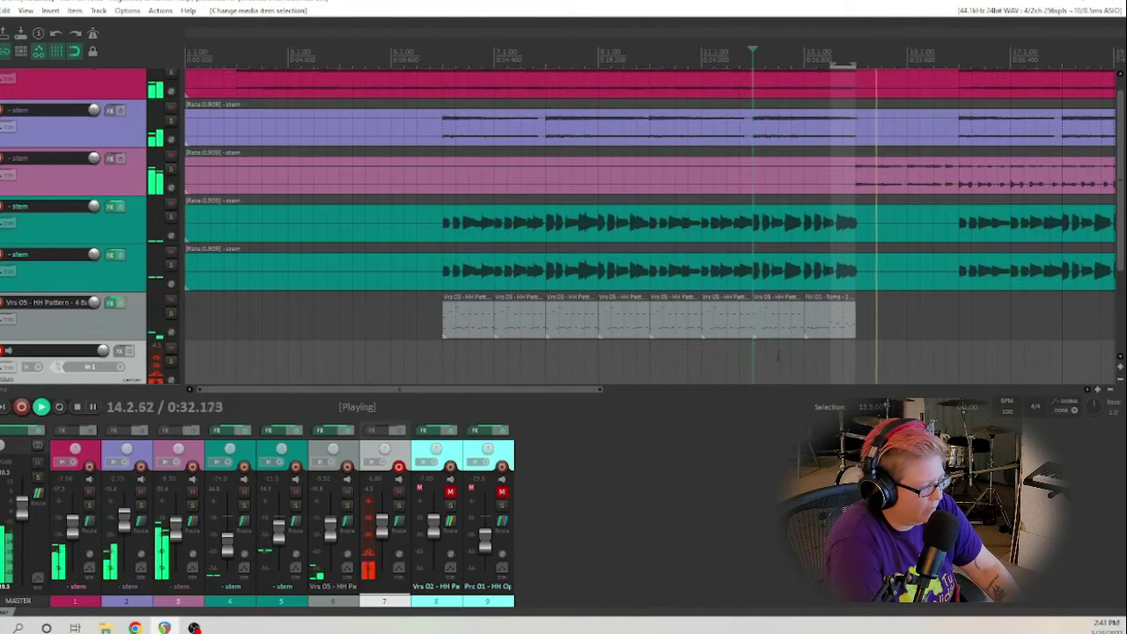
key("space")
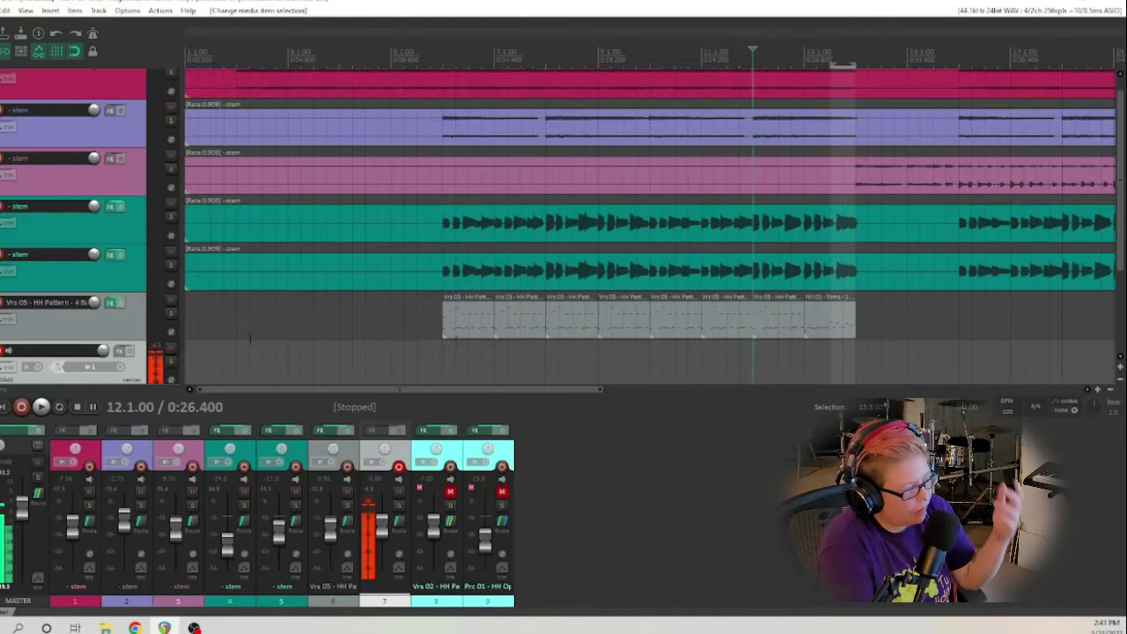
Step: Open SSD5 on drum track 6 and show its Mix page, scrolling the channel strips right and back
left_click(112, 304)
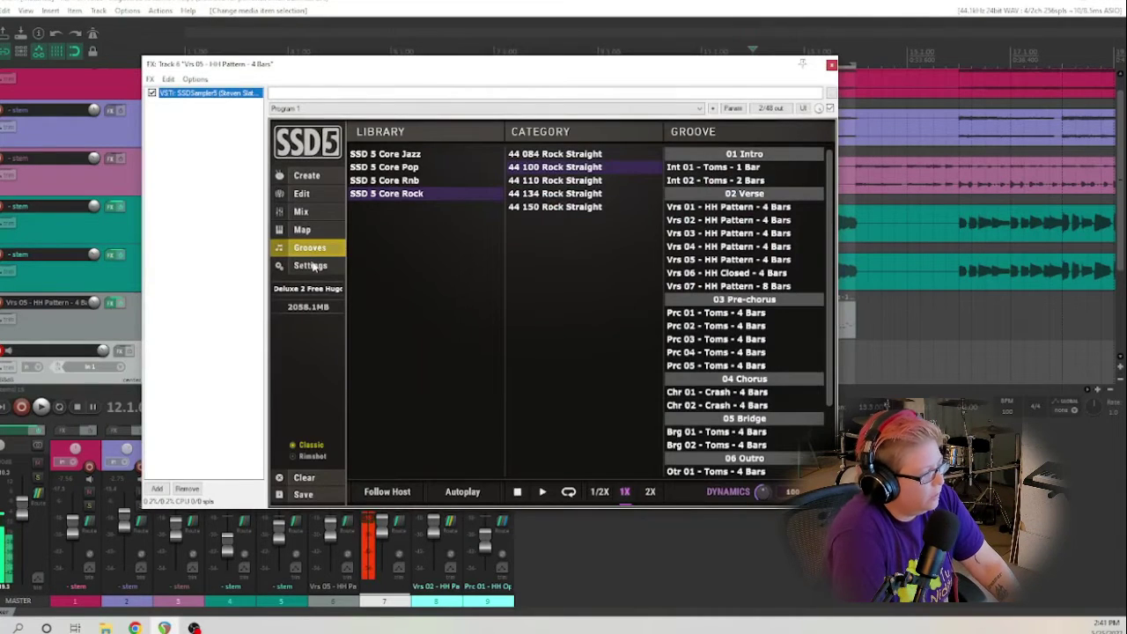
left_click(301, 212)
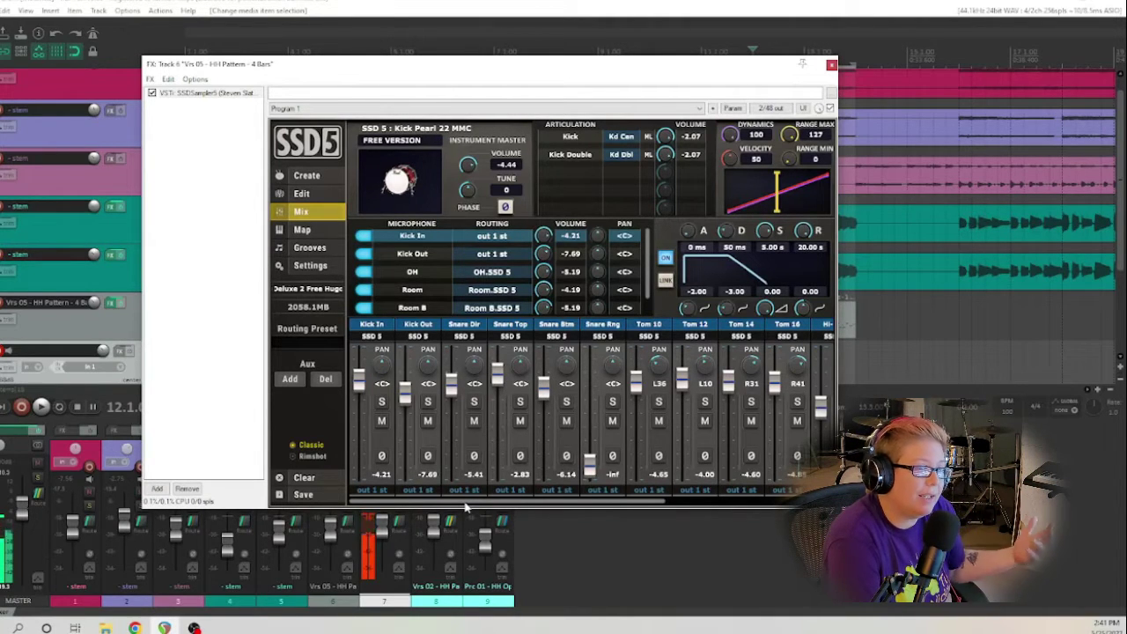
left_click_drag(467, 502, 604, 410)
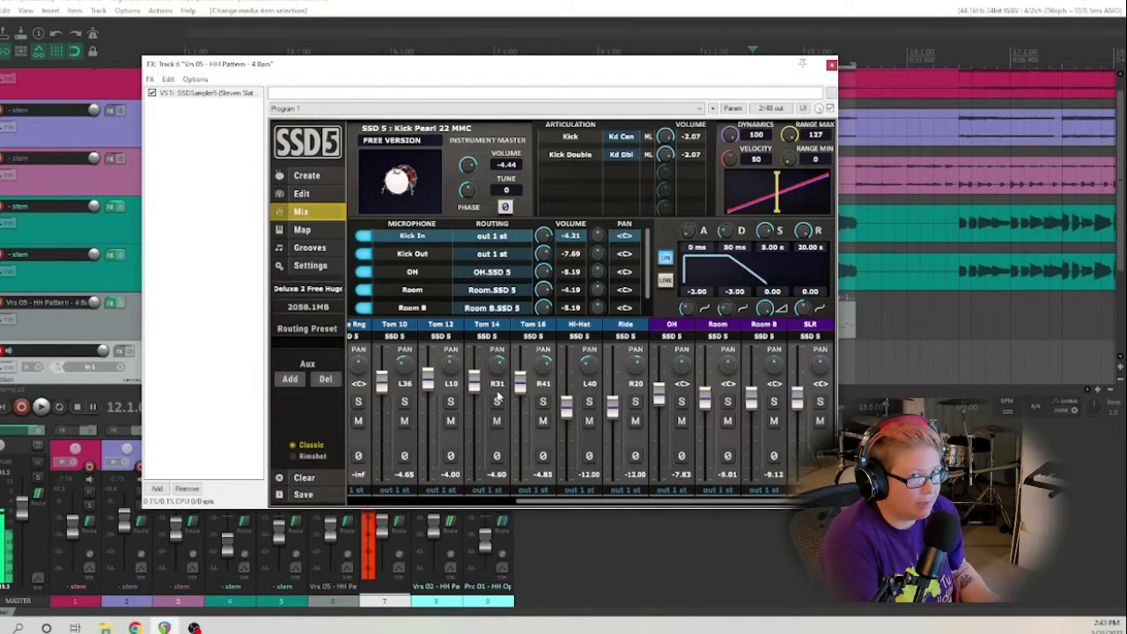
left_click(515, 502)
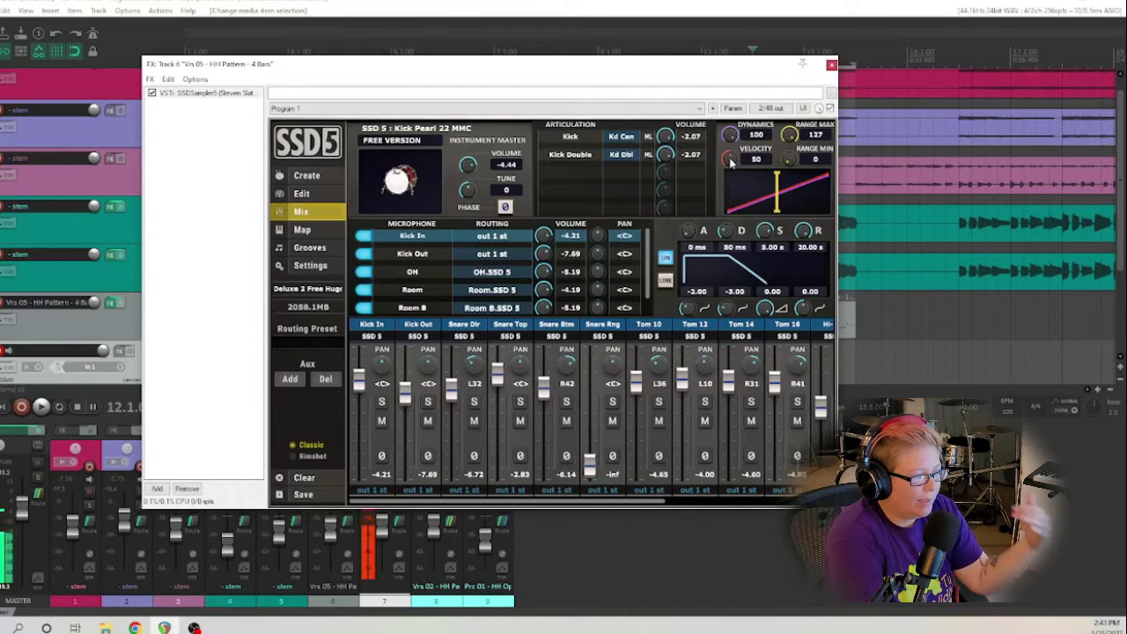
Step: Close SSD5, audition from bar 6, and shorten the third hi-hat pattern item to leave a gap
key("Escape")
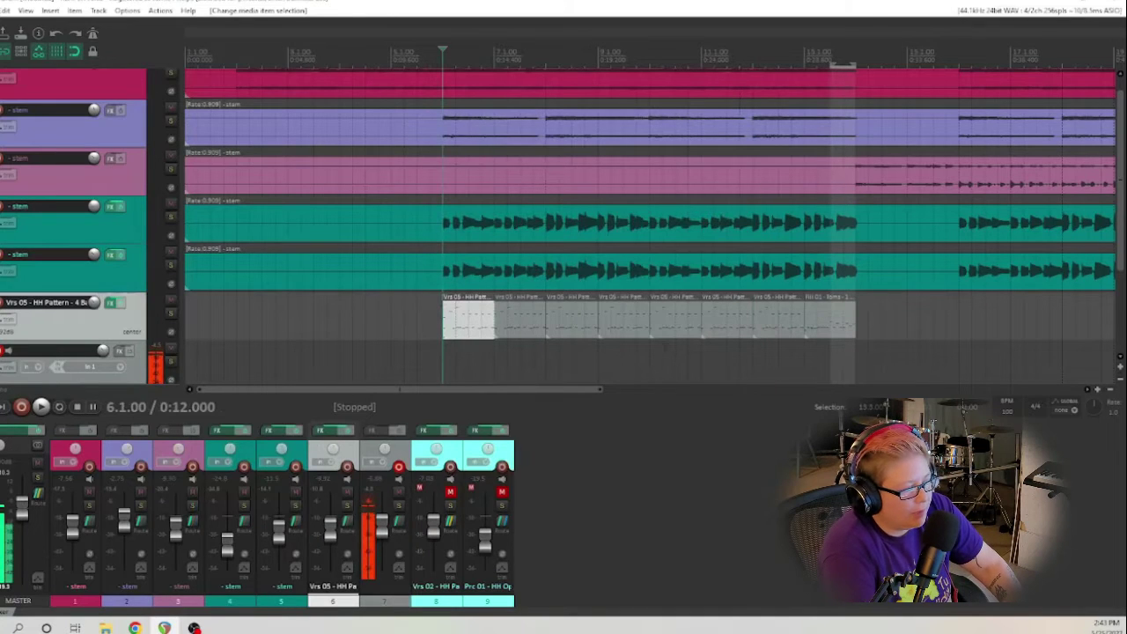
key("space")
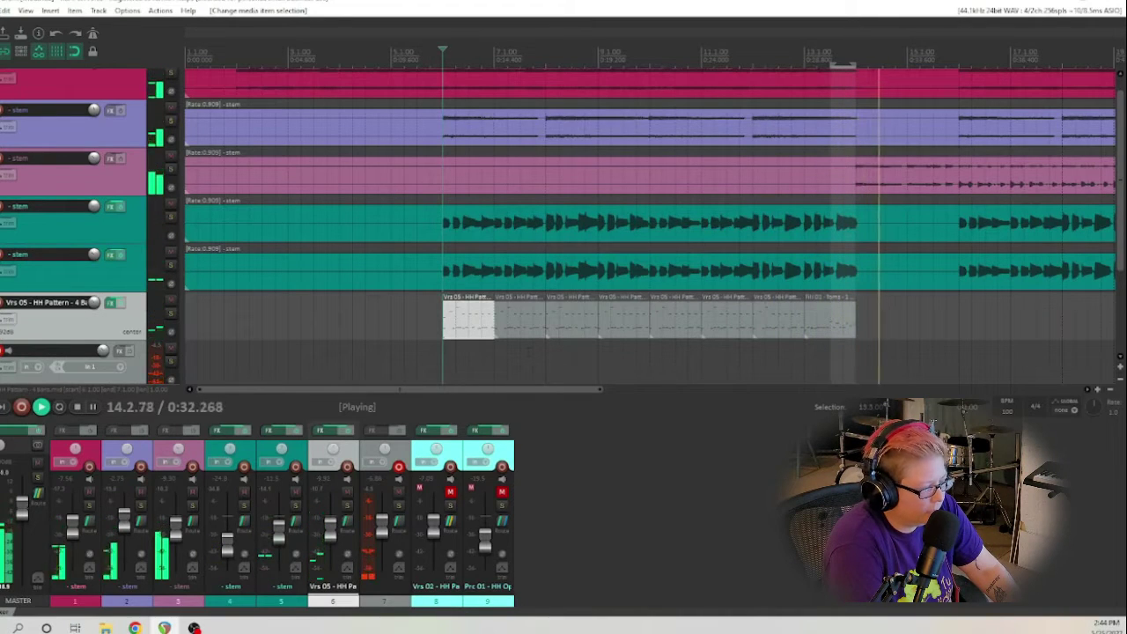
key("space")
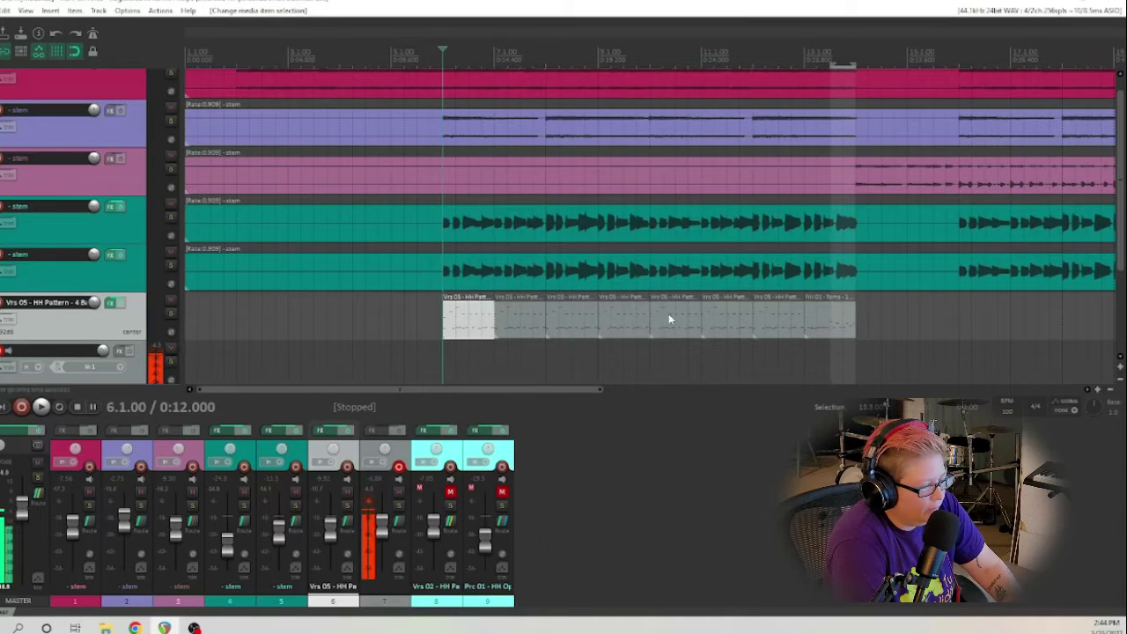
left_click_drag(645, 320, 624, 321)
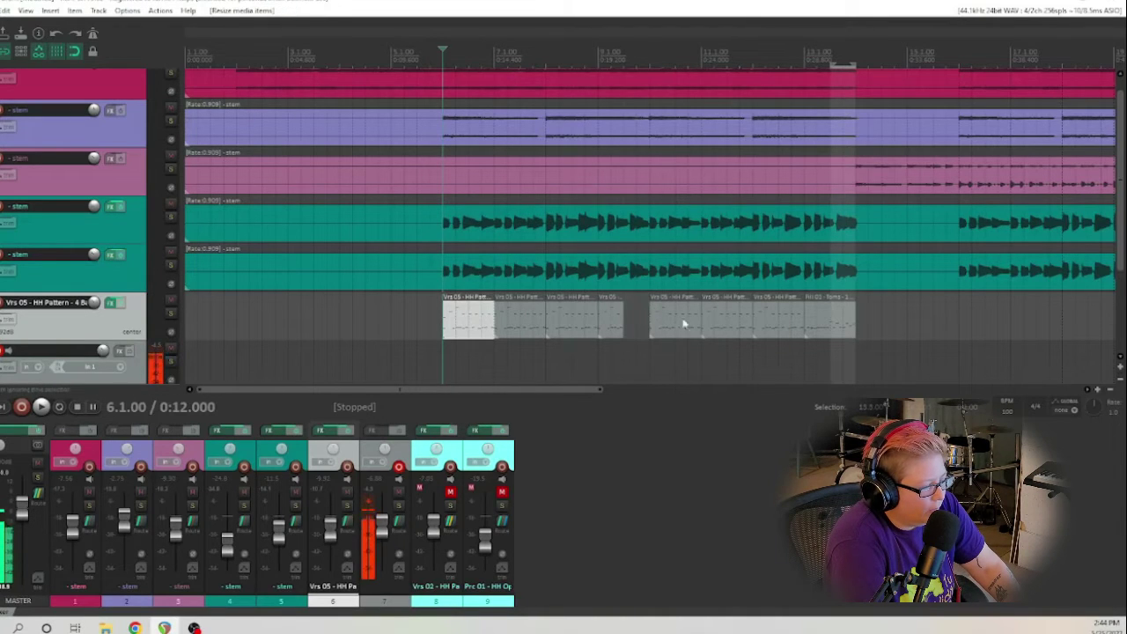
Step: Split the fill item at bar 13 beat 3 and copy its end piece
left_click(830, 322)
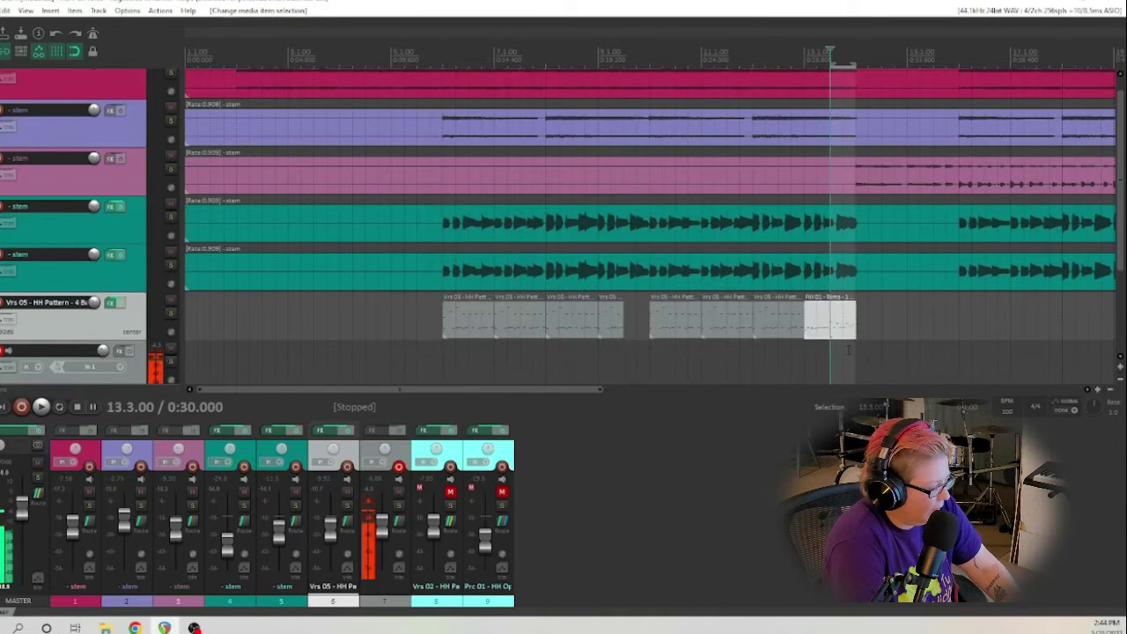
key("s")
left_click(842, 324)
right_click(843, 324)
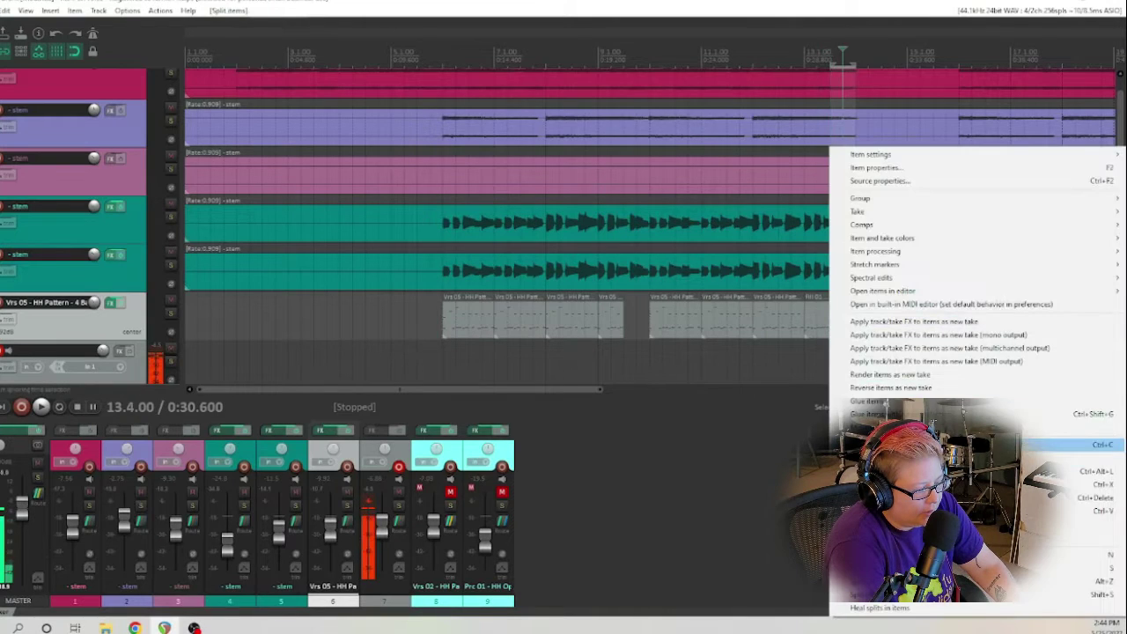
left_click(1057, 445)
Step: Paste the copied fill piece at bar 9 beat 3 and play it back
left_click(625, 324)
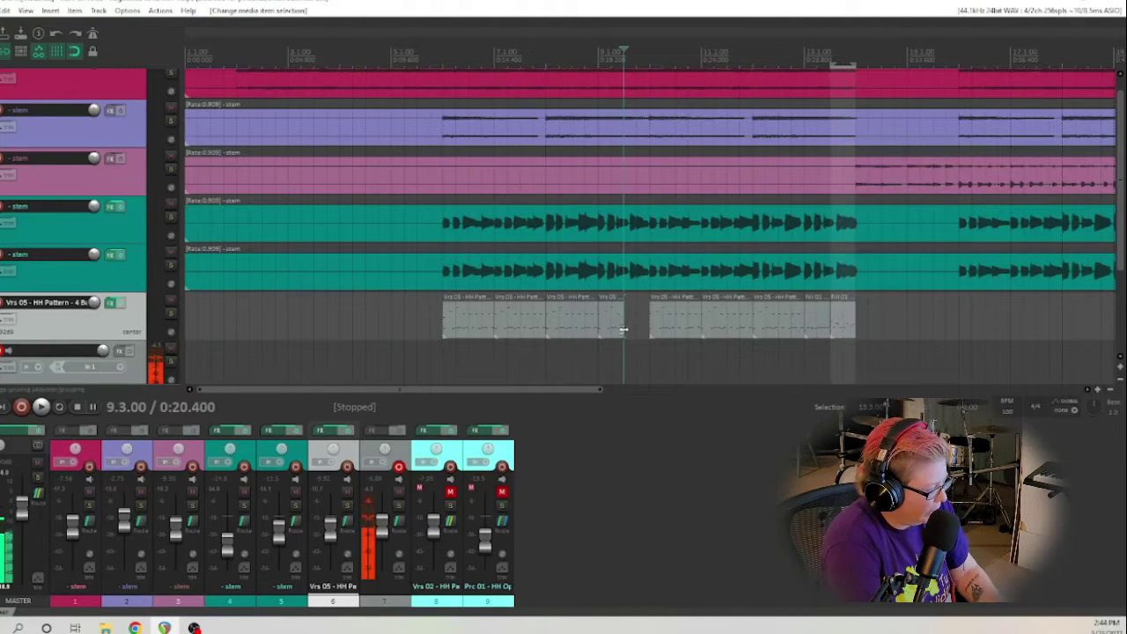
key("ctrl+v")
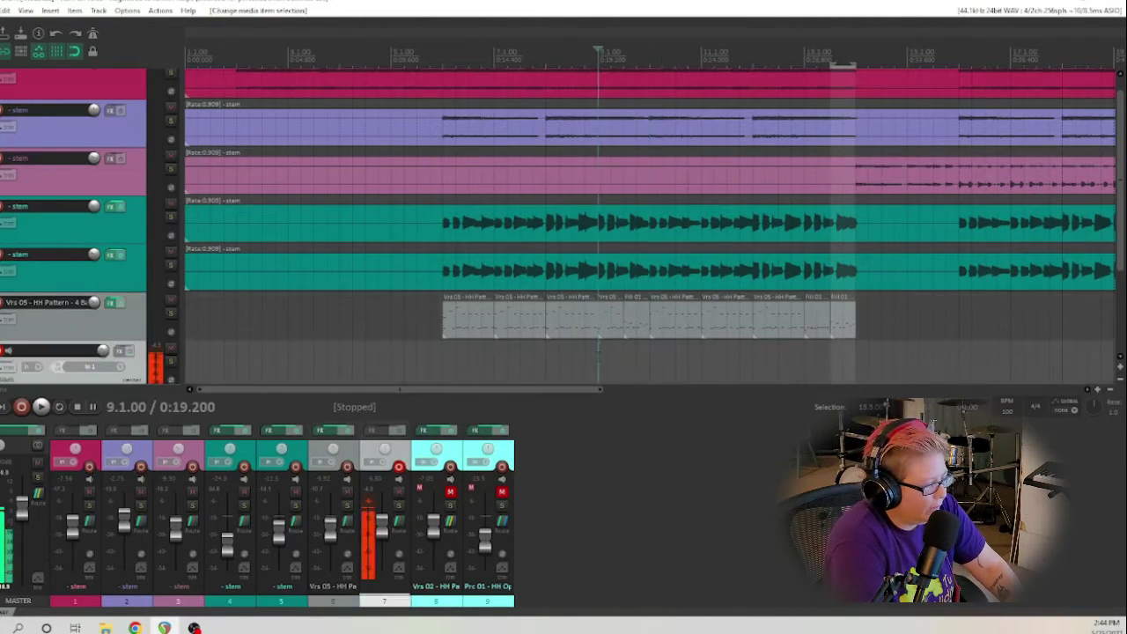
key("space")
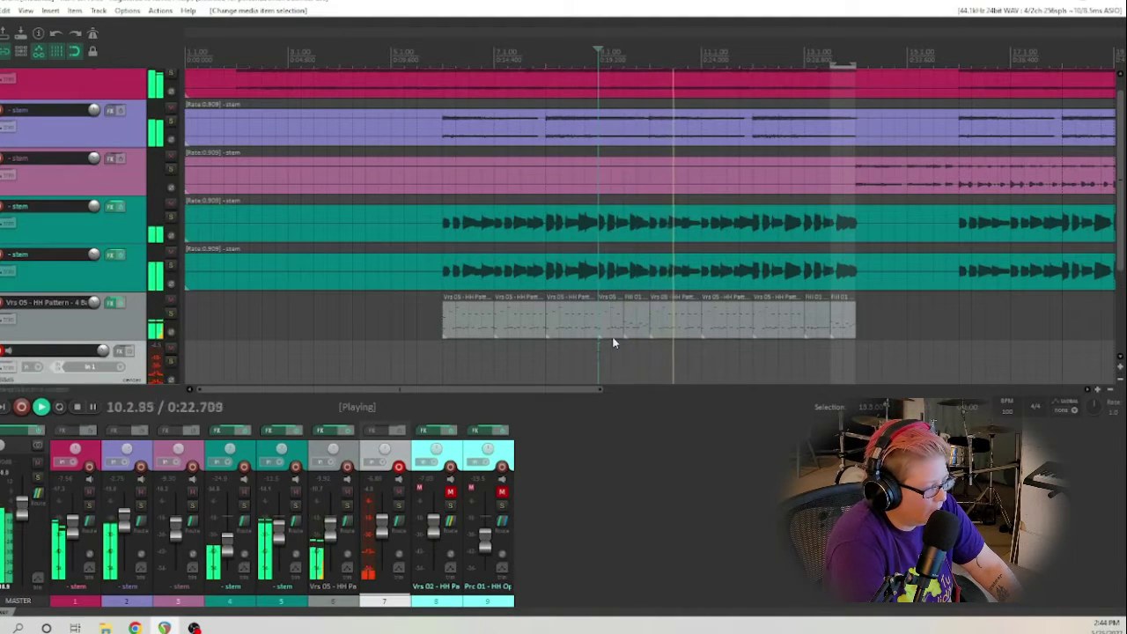
key("space")
Step: Move the hi-hat pattern item's first note down one pitch in the MIDI editor, then play the groove back
double_click(672, 322)
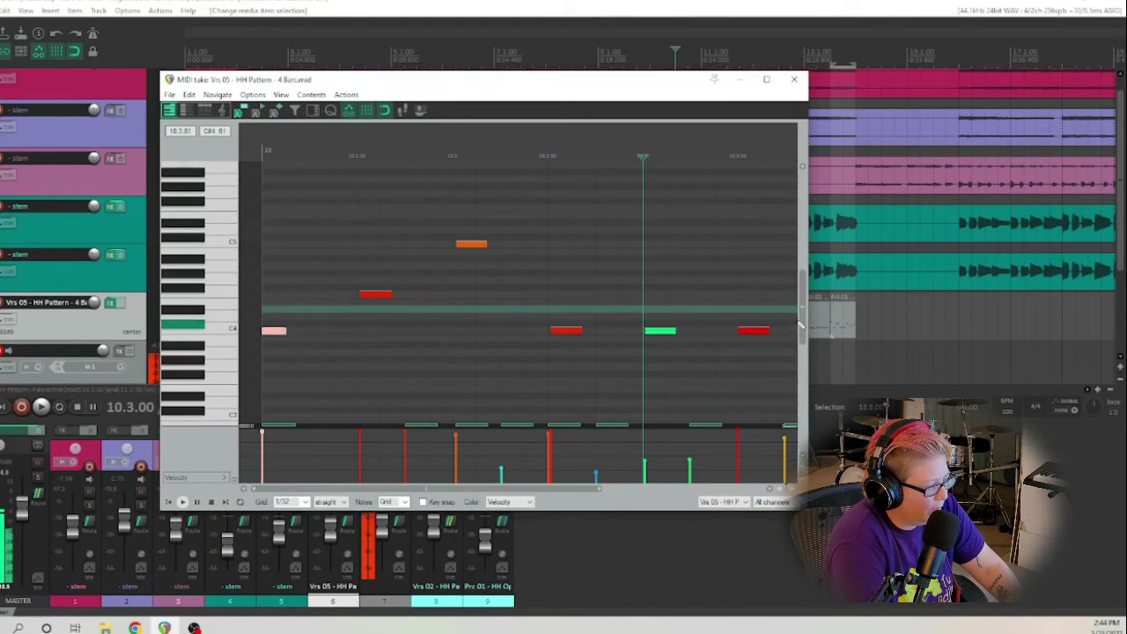
left_click_drag(799, 325, 800, 354)
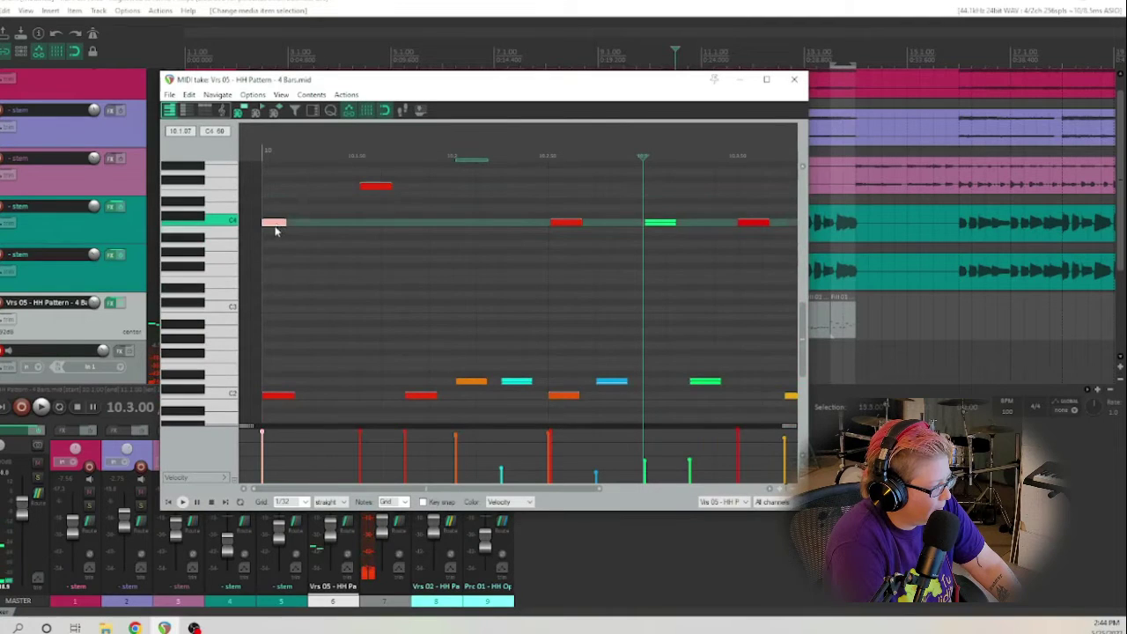
left_click_drag(274, 231, 274, 239)
left_click(793, 80)
left_click(602, 354)
key("space")
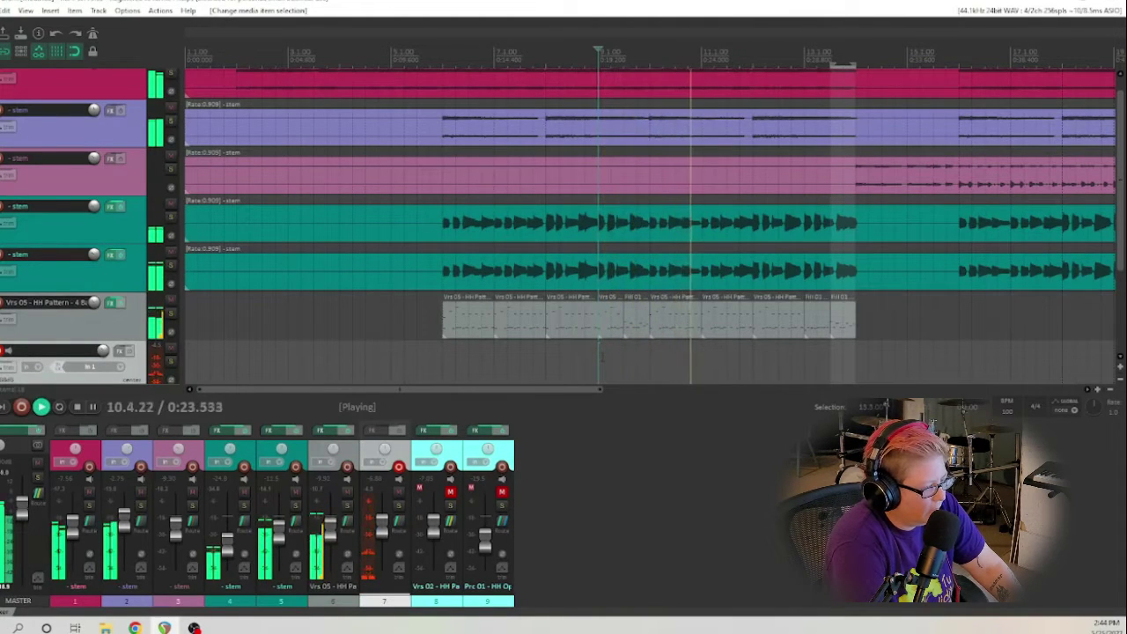
key("space")
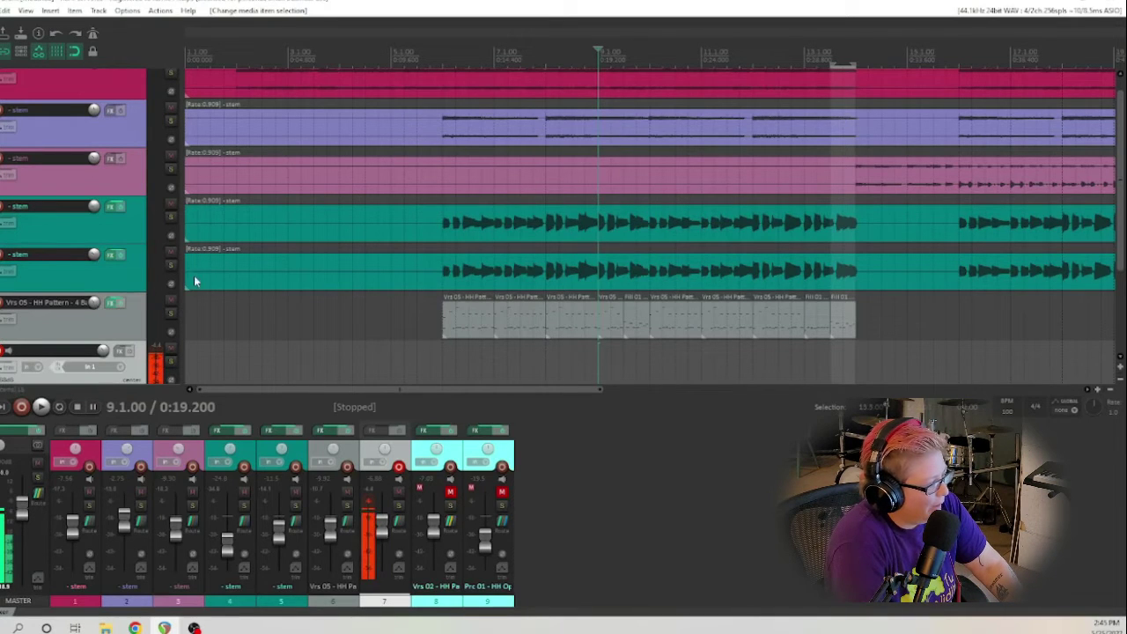
Step: Add VST: Abbey Road Saturator Stereo (Waves) after SSD5 on track 6 and tweak a setting
key("shift+f")
left_click(159, 489)
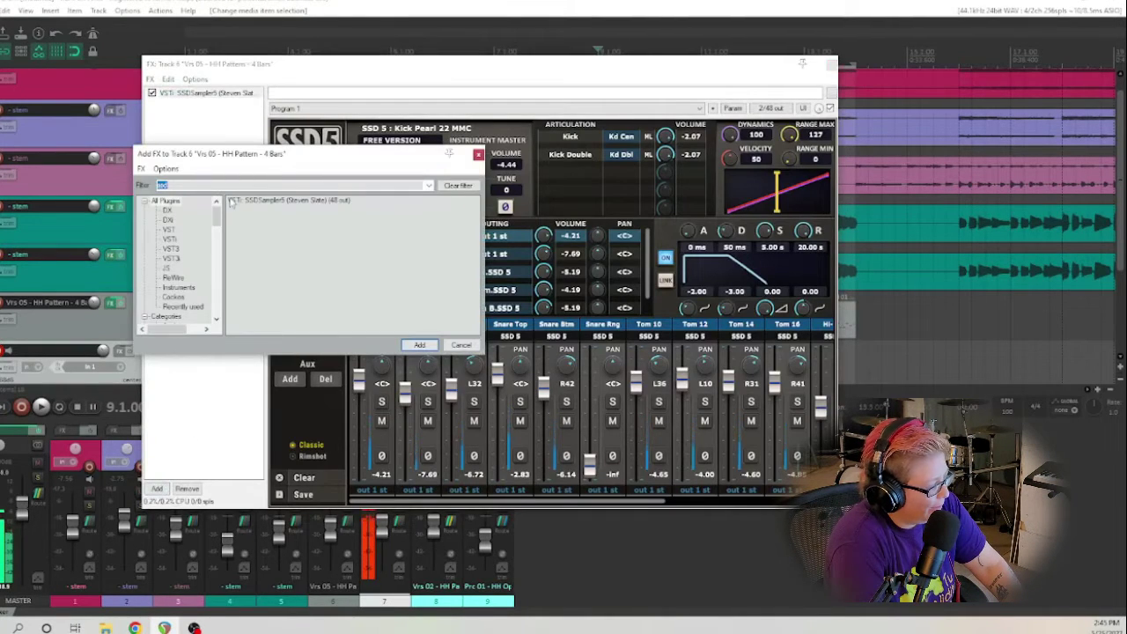
type("ab")
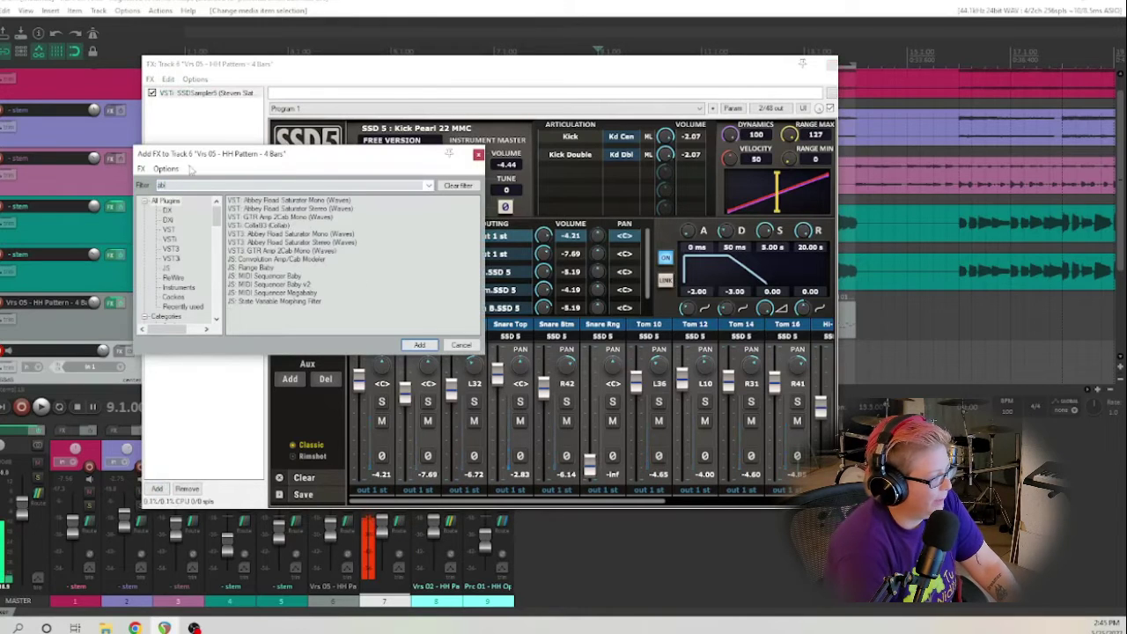
left_click(321, 208)
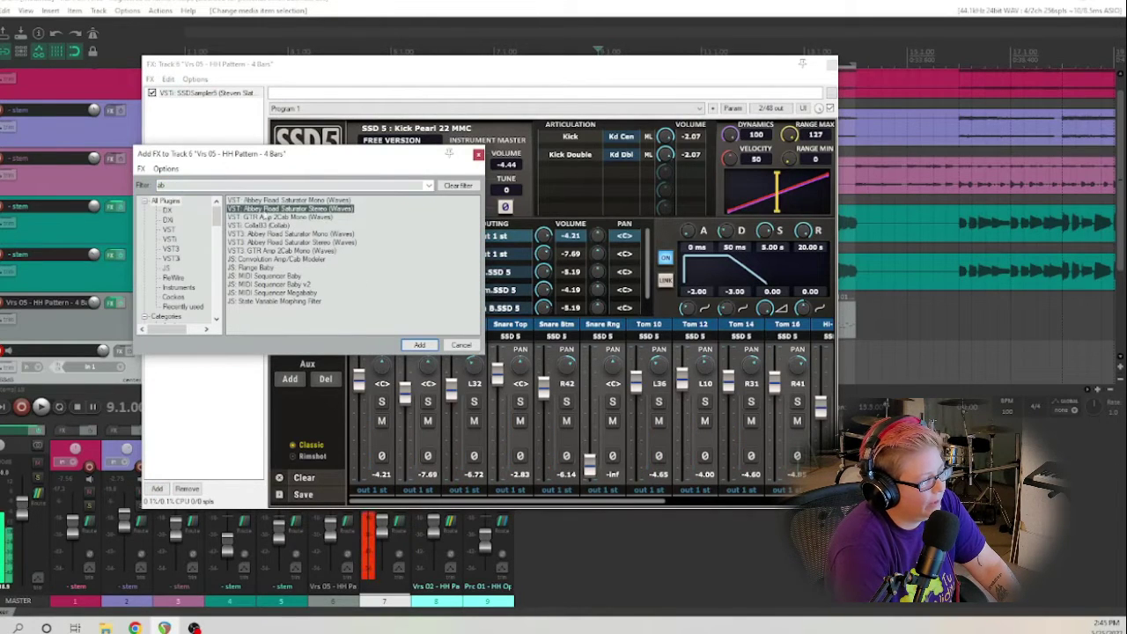
left_click(420, 344)
left_click(406, 311)
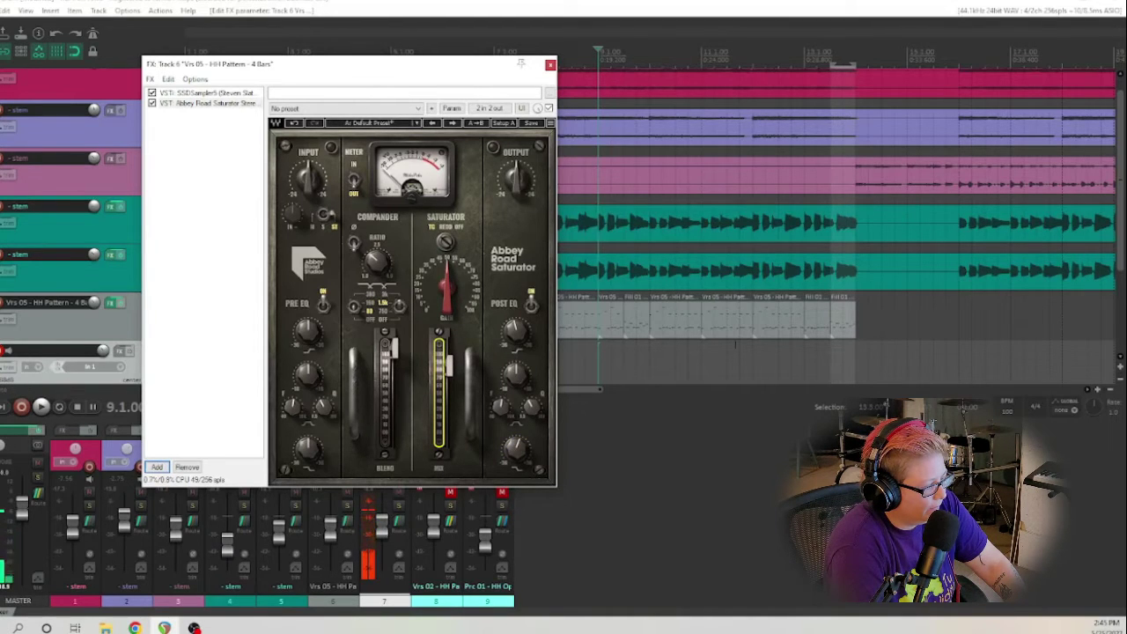
Step: Play the drums and turn the Abbey Road Saturator's drive down
mouse_move(427, 68)
left_mouse_down()
mouse_move(369, 67)
mouse_move(431, 69)
mouse_move(408, 69)
left_mouse_up()
key("space")
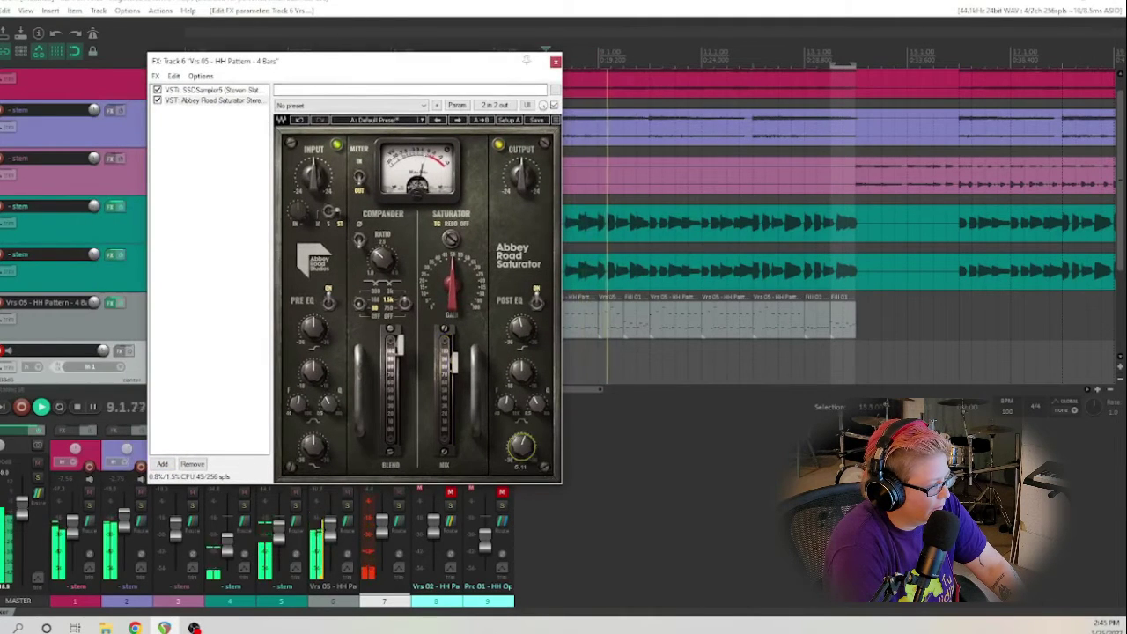
mouse_move(445, 388)
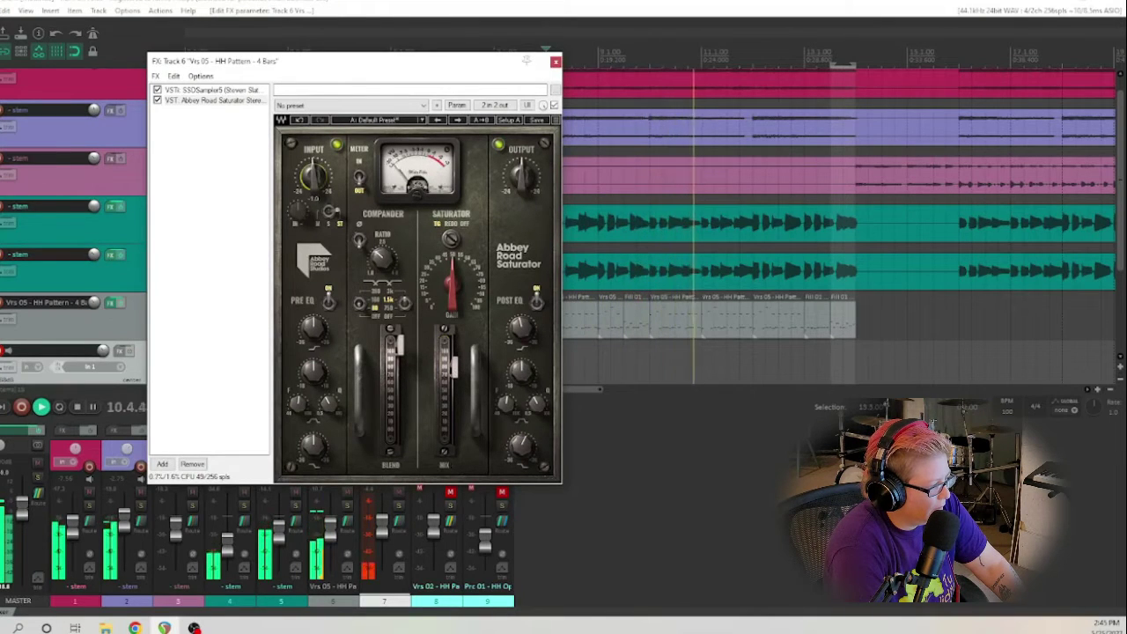
left_click_drag(450, 282, 451, 292)
mouse_move(445, 387)
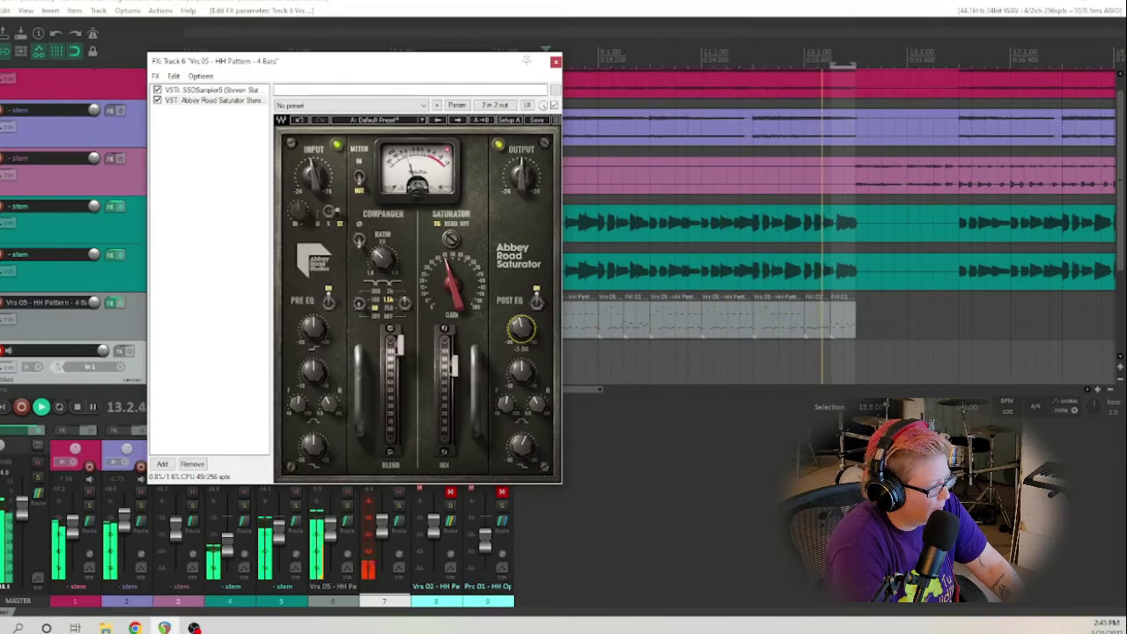
mouse_move(522, 328)
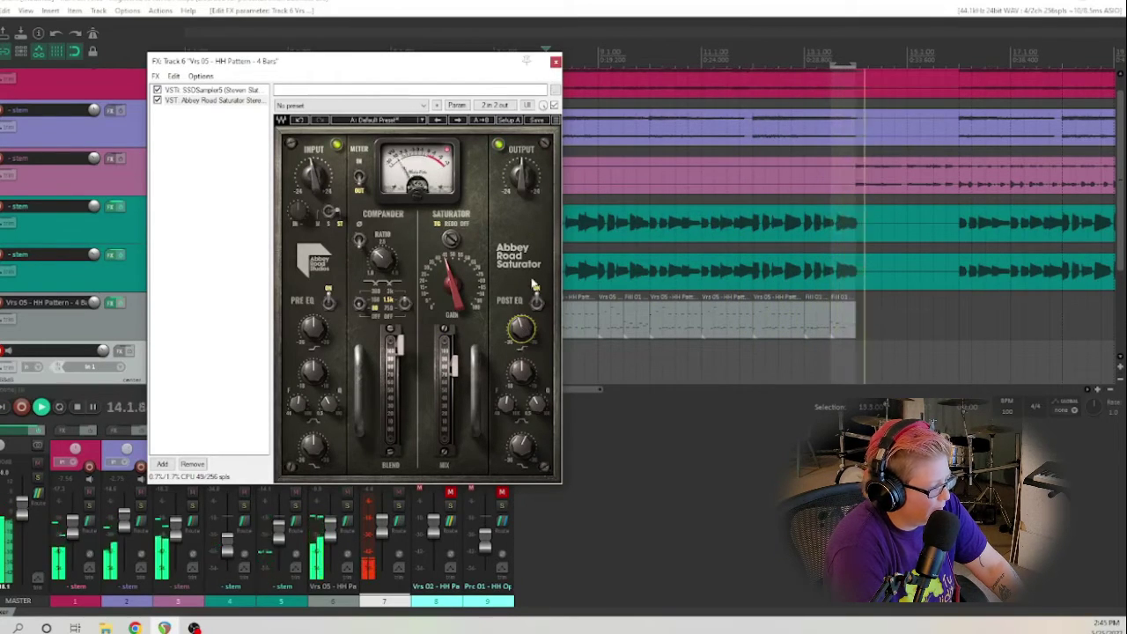
key("space")
Step: Compare the saturator against bypass, re-enable it and fine-tune the drive amount
left_click(157, 100)
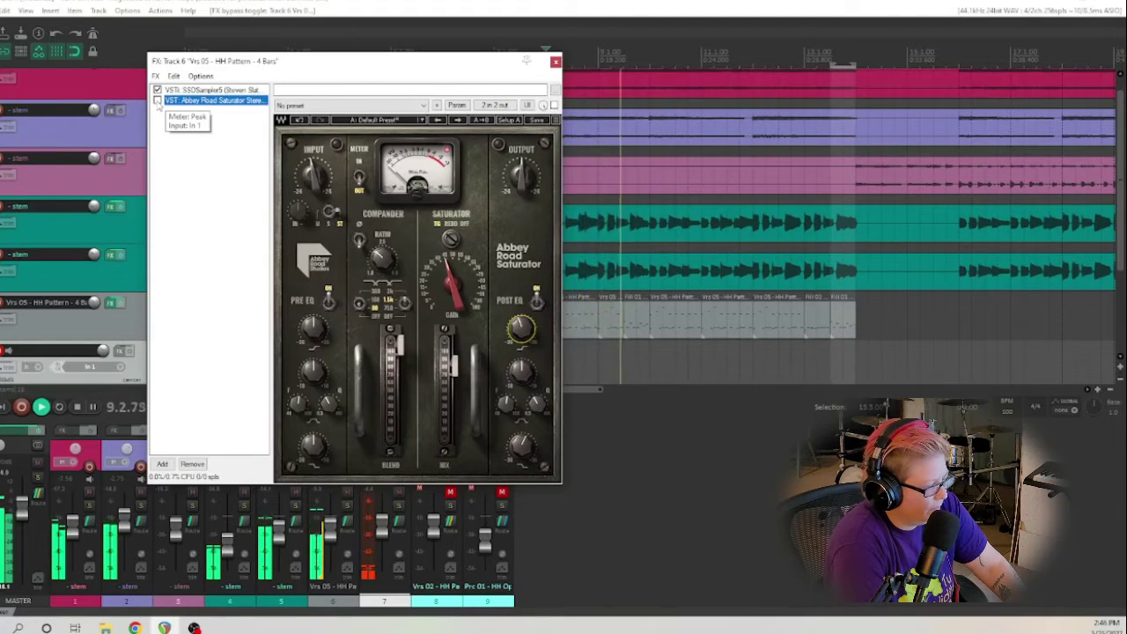
key("space")
left_click(157, 100)
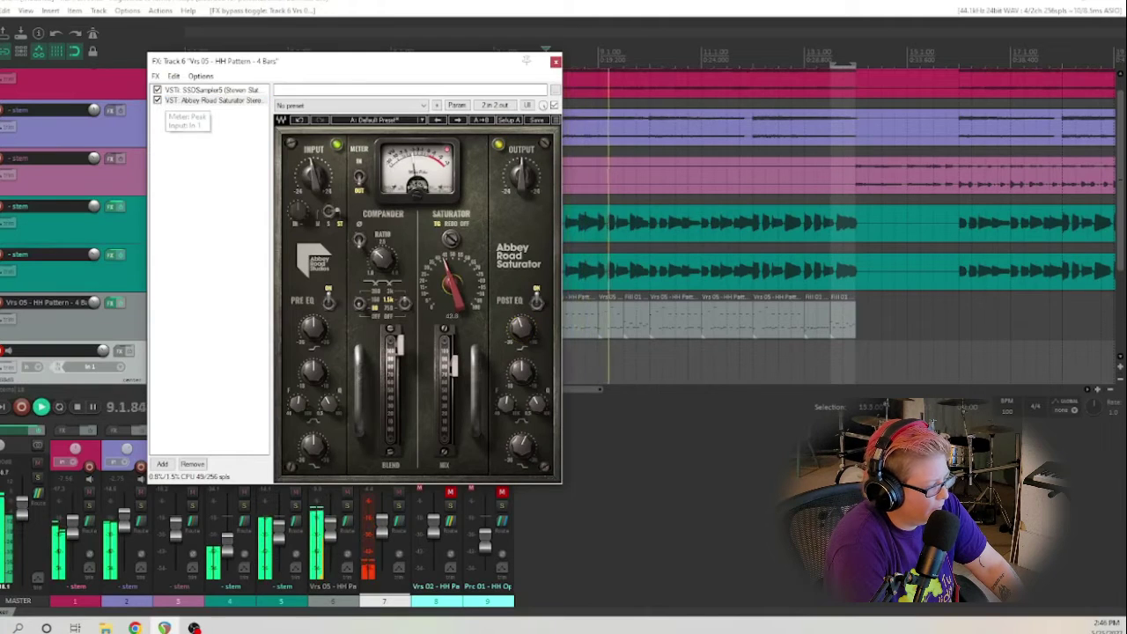
left_click(432, 274)
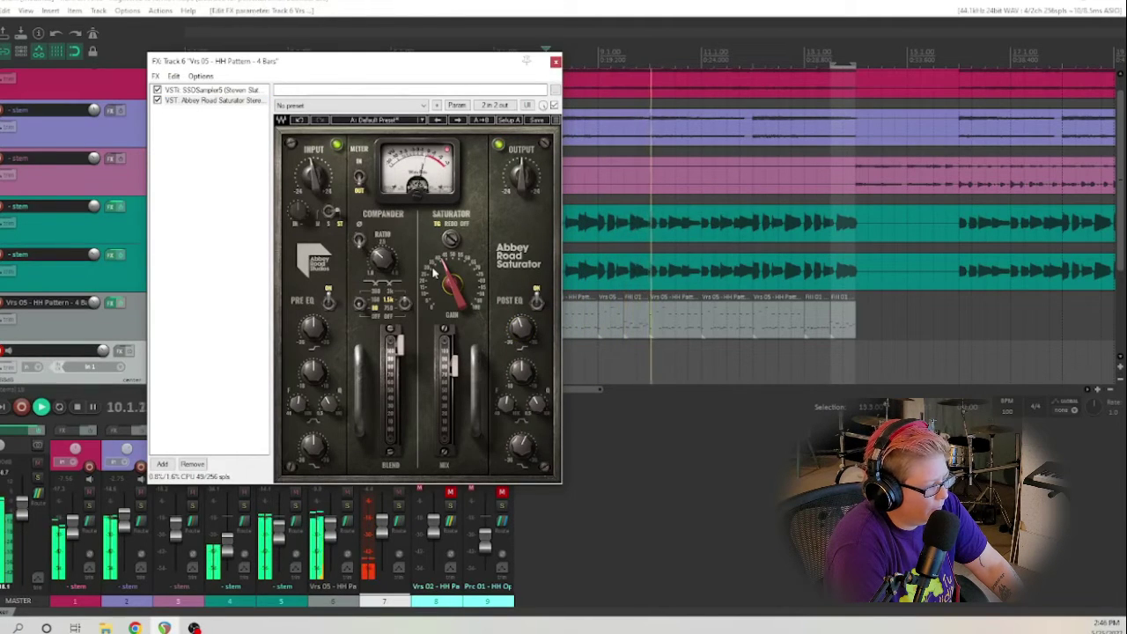
mouse_move(520, 327)
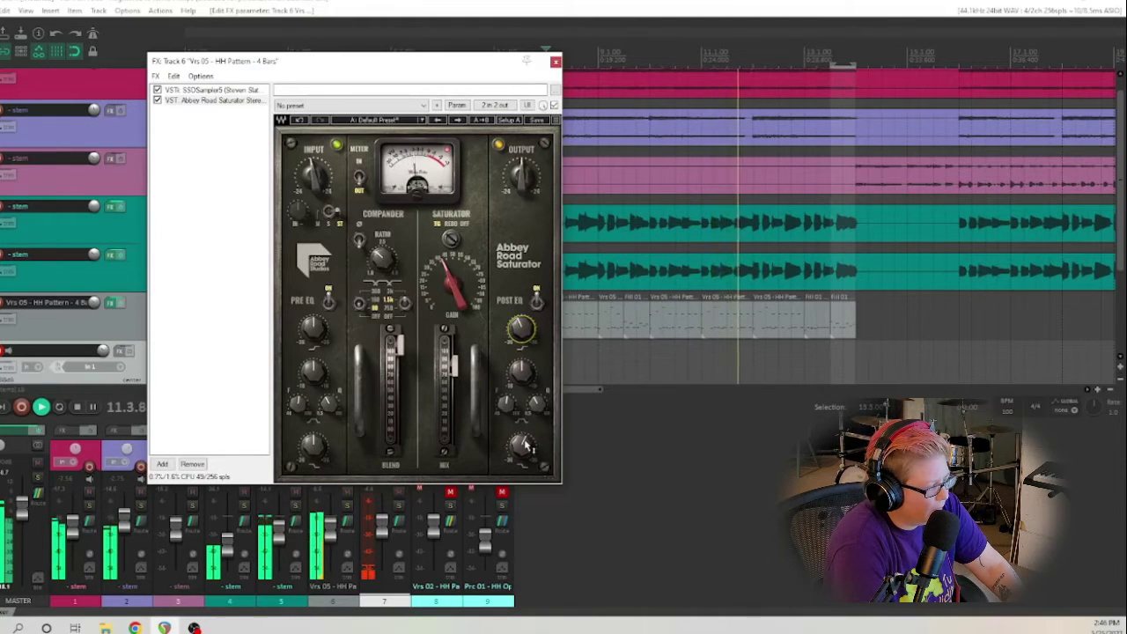
mouse_move(520, 372)
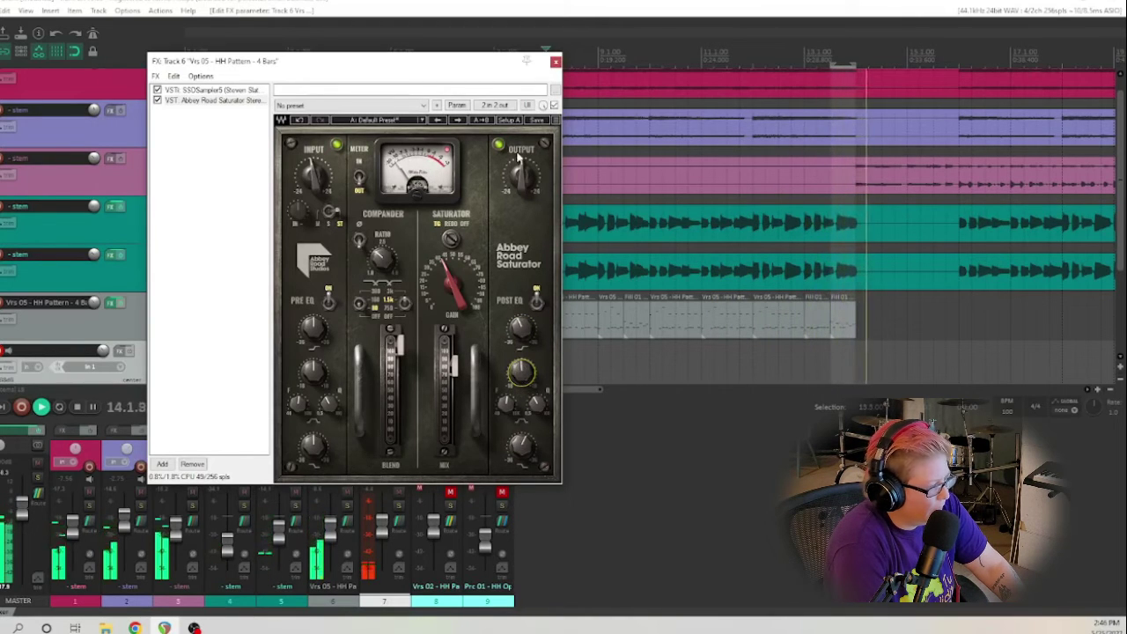
key("space")
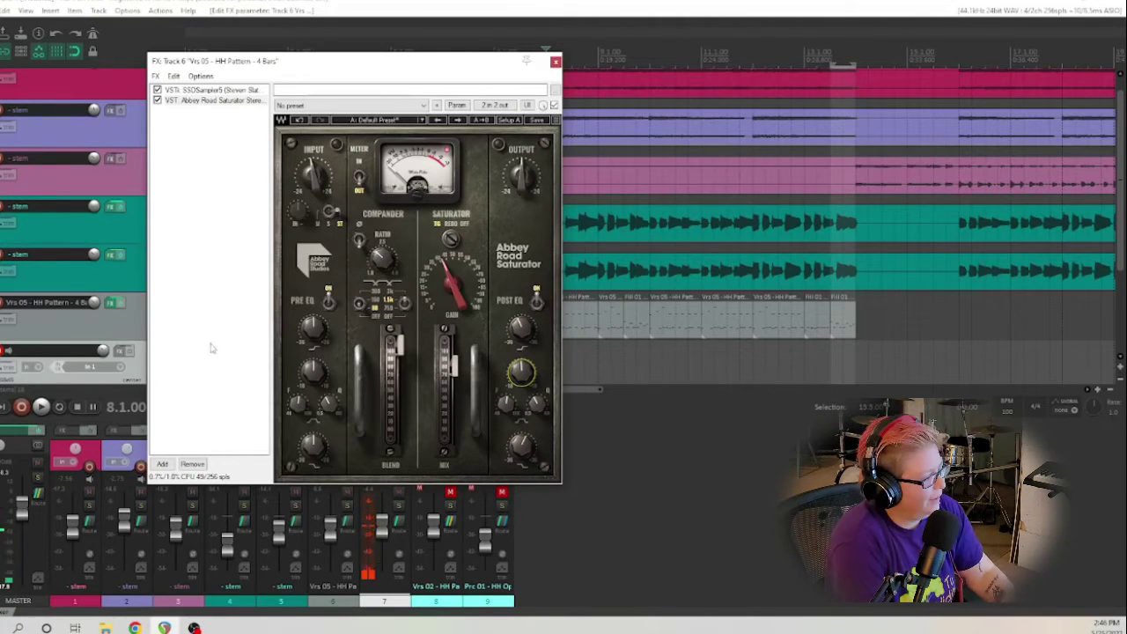
Step: Add a new bus track right after drum track 6 and route a send from the drums into it
left_click(556, 63)
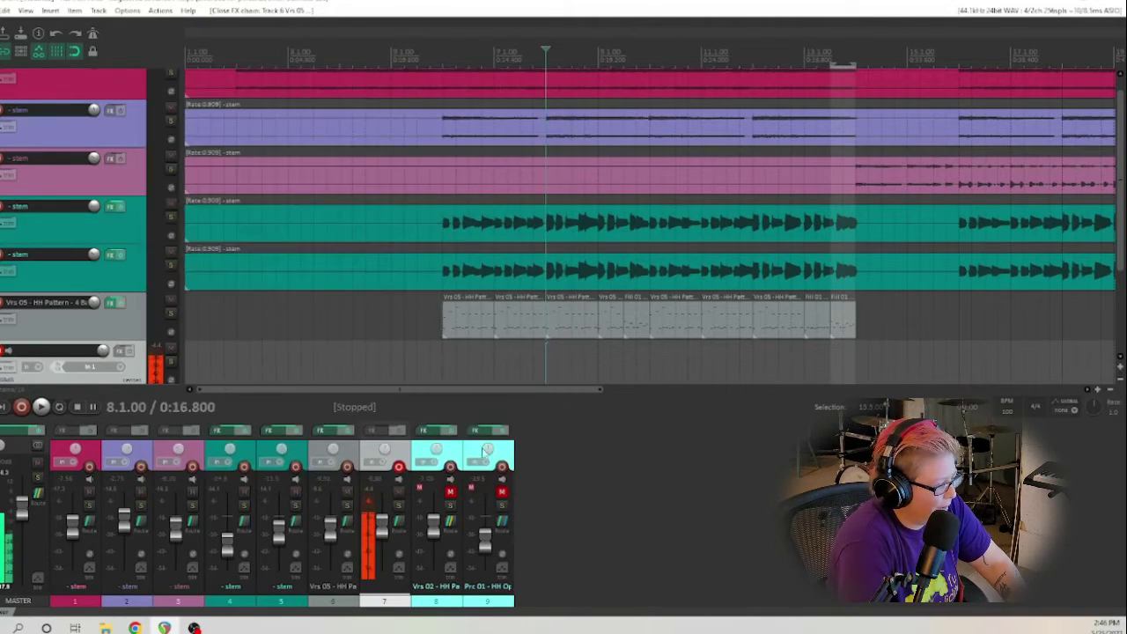
double_click(554, 490)
left_click_drag(559, 455, 360, 465)
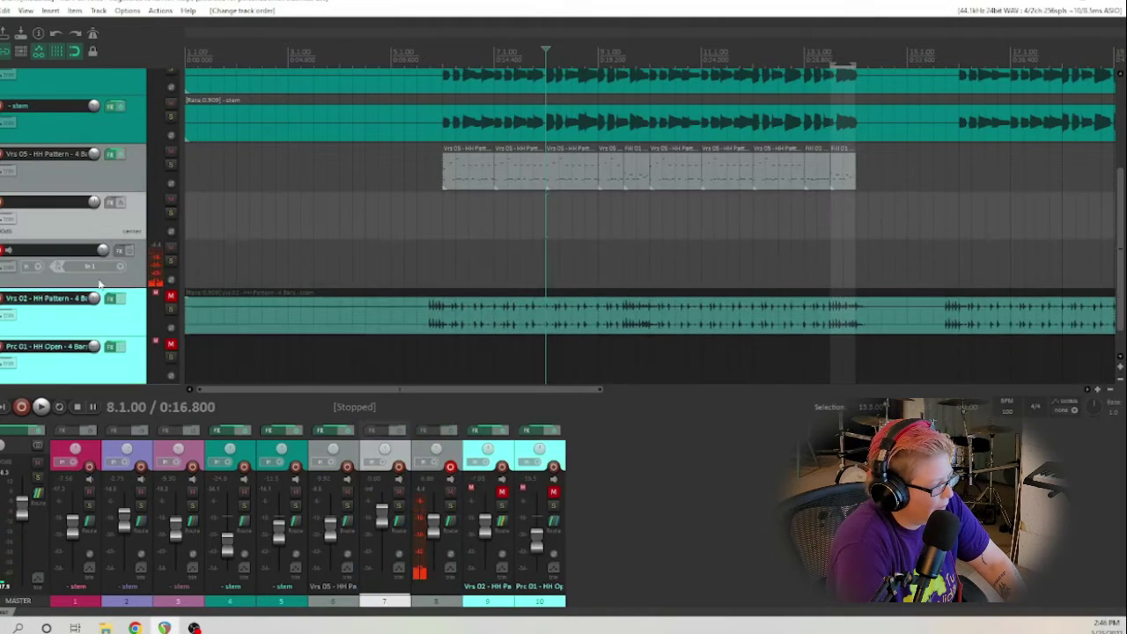
scroll(1124, 249, "up", 3)
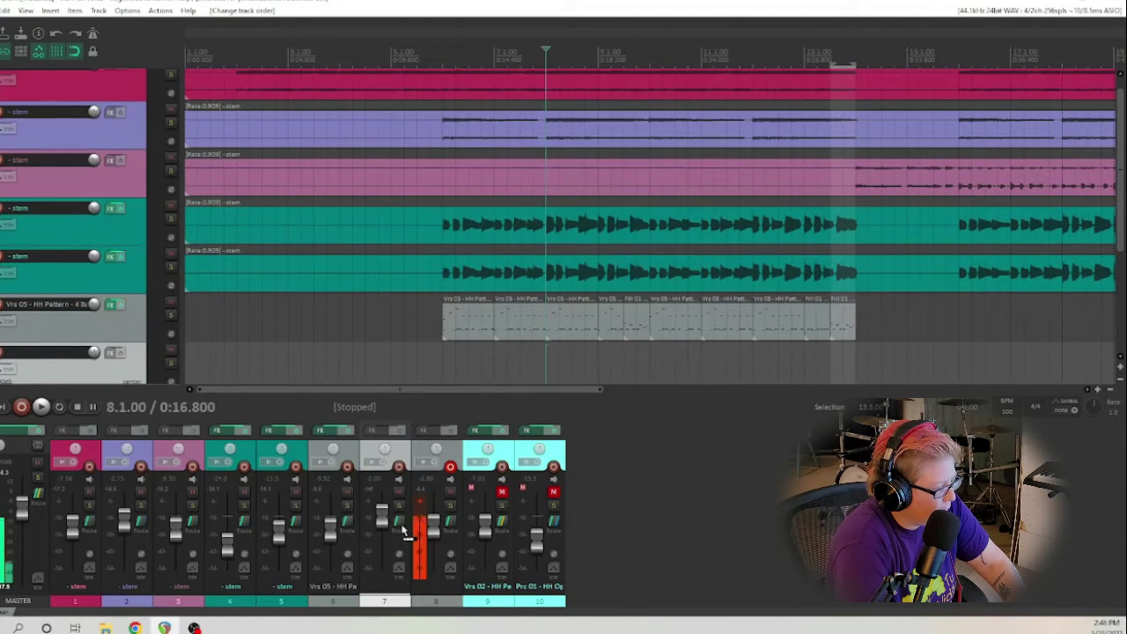
left_click_drag(402, 528, 554, 521)
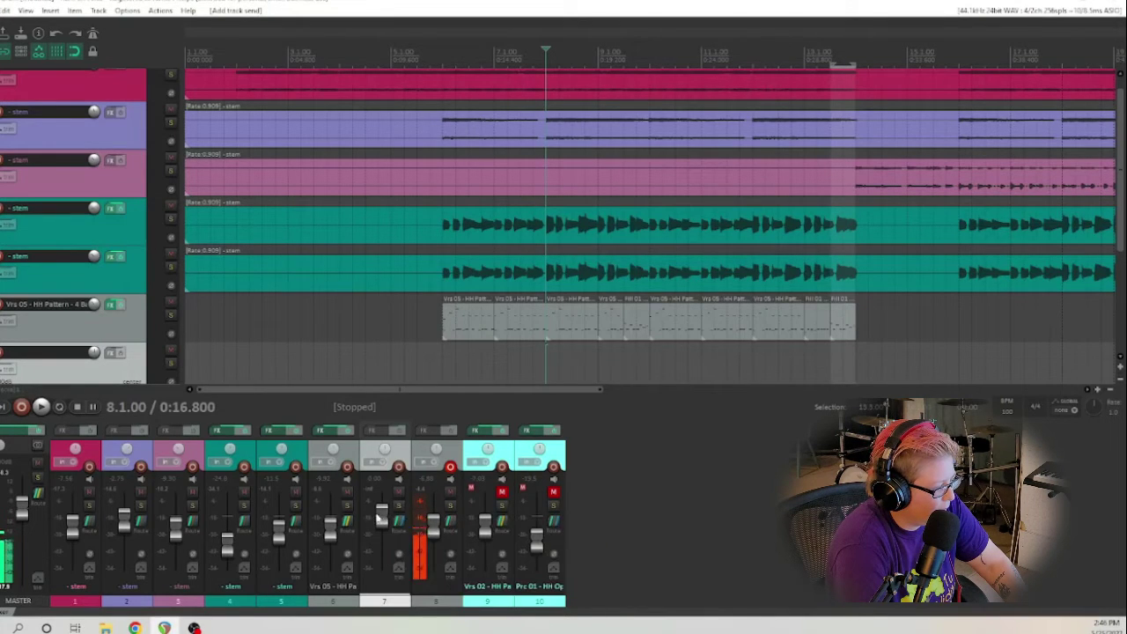
Step: Add VST3: Verb Suite Classics to bus track 7 and start playback to audition it
left_click(383, 430)
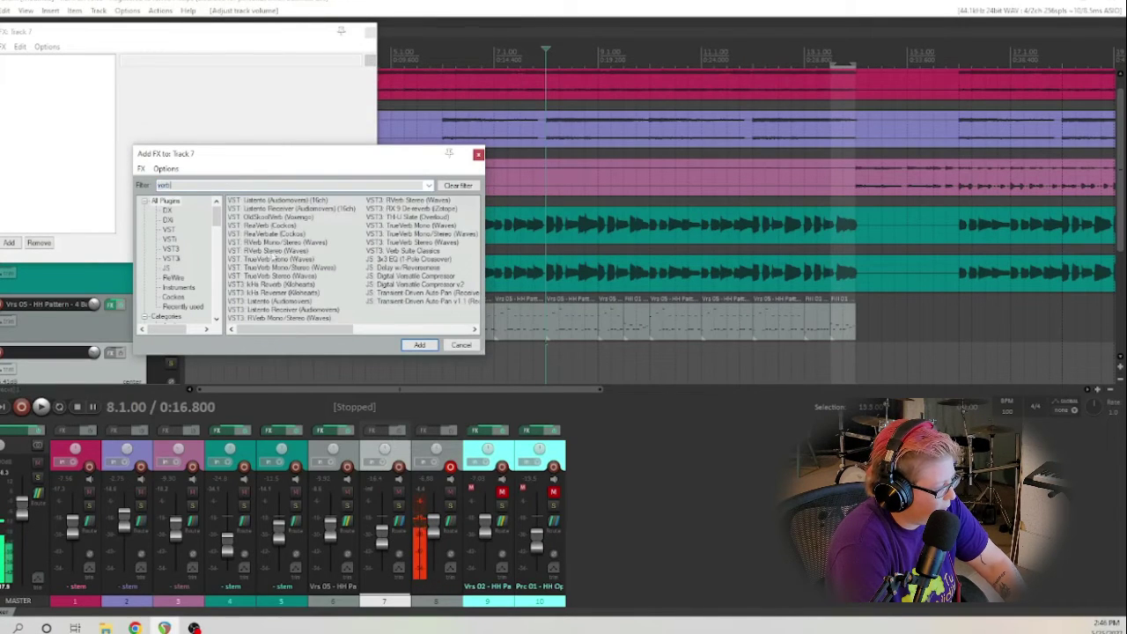
left_click(427, 345)
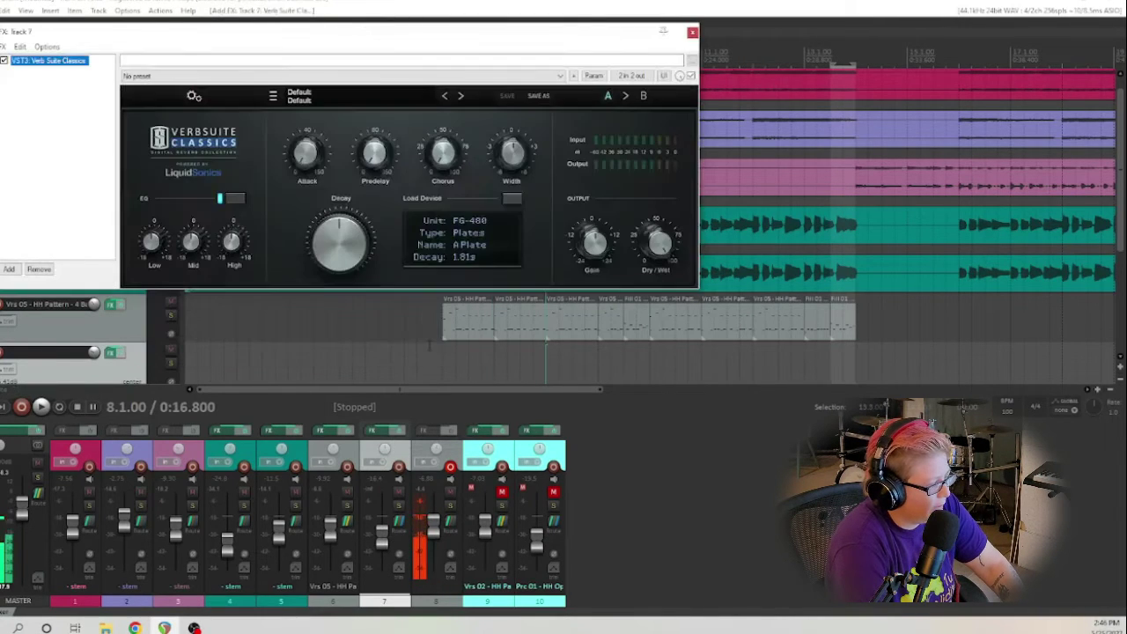
left_click_drag(280, 37, 353, 81)
left_click(383, 537)
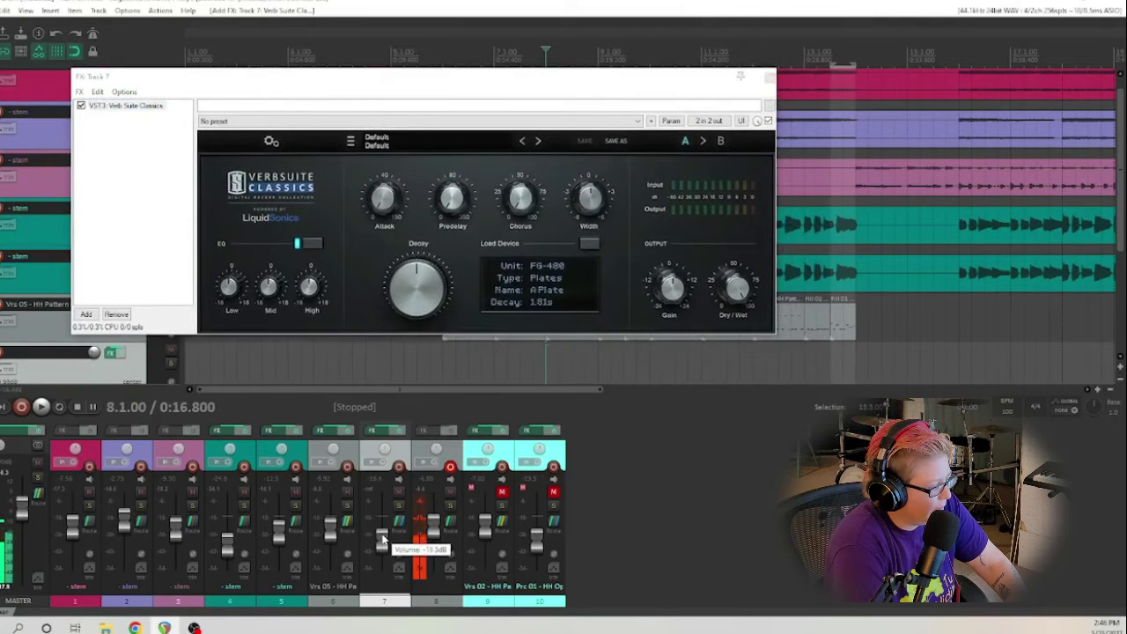
key("space")
Step: Set the bus to -12.6 dB, reverb decay to 1.88 s, highs cut 3 dB, and wet increased
left_click(735, 300)
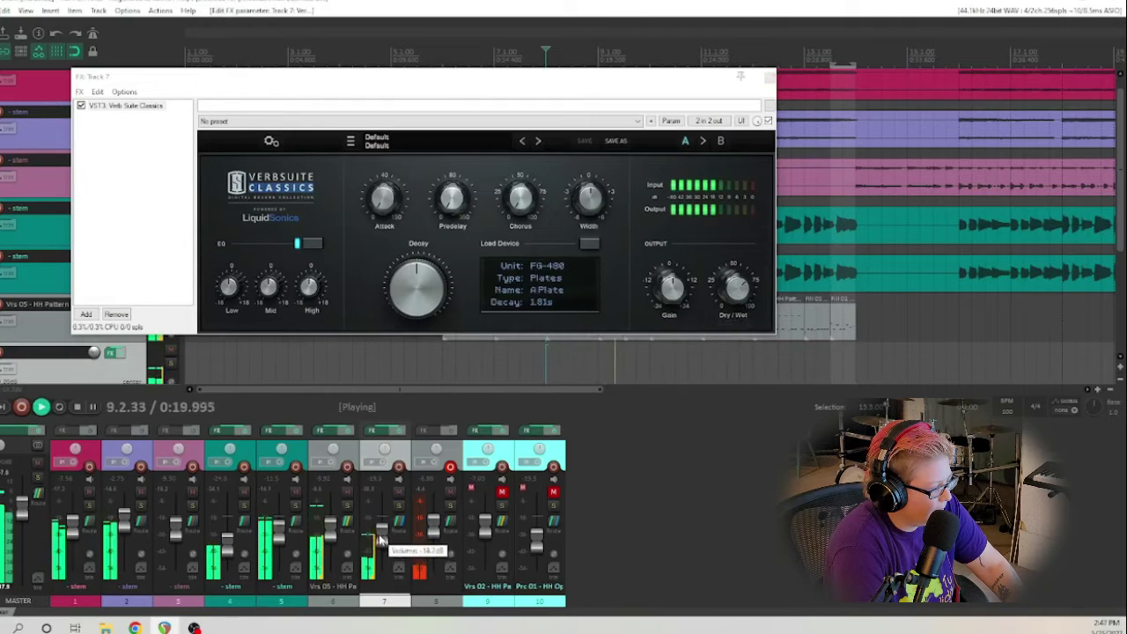
left_click_drag(381, 546, 381, 534)
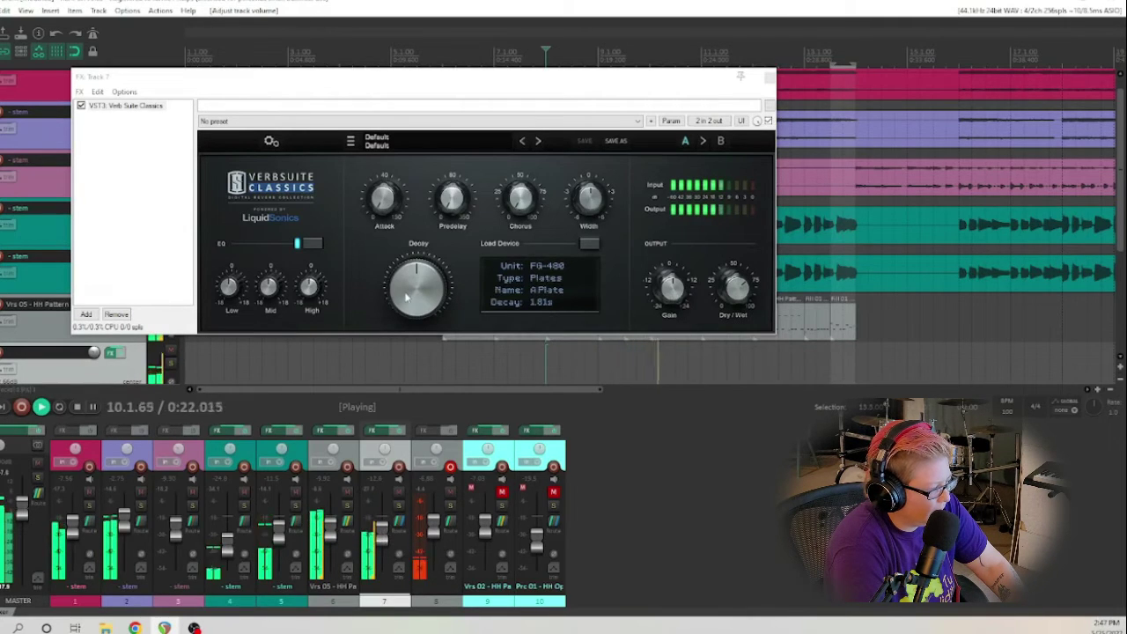
left_click_drag(407, 294, 407, 288)
left_click_drag(309, 287, 309, 283)
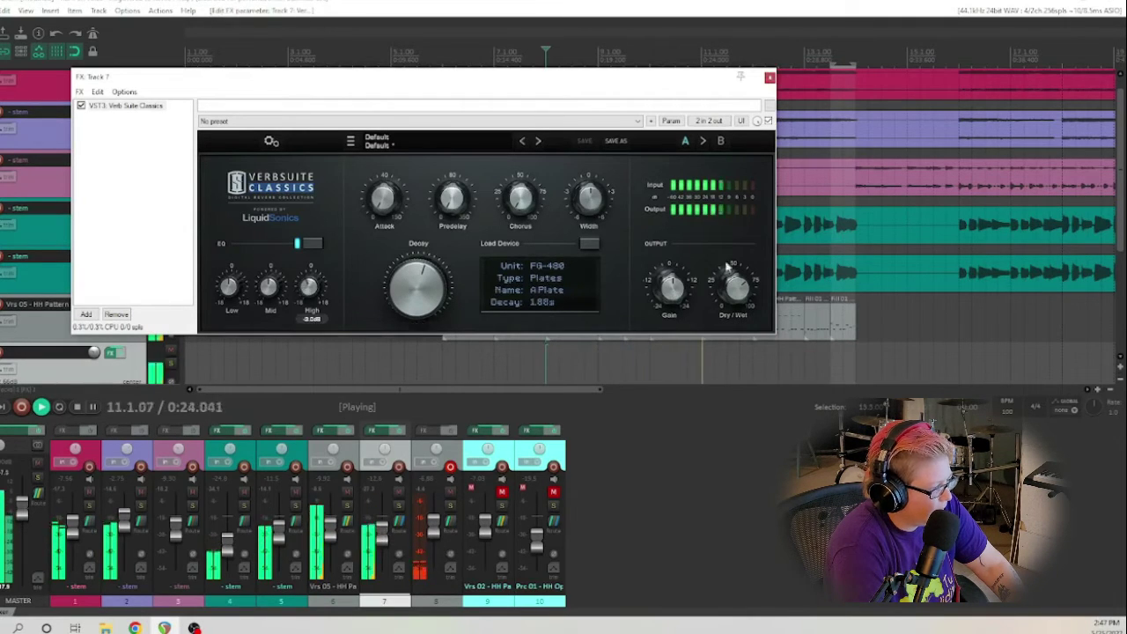
left_click_drag(739, 298, 731, 269)
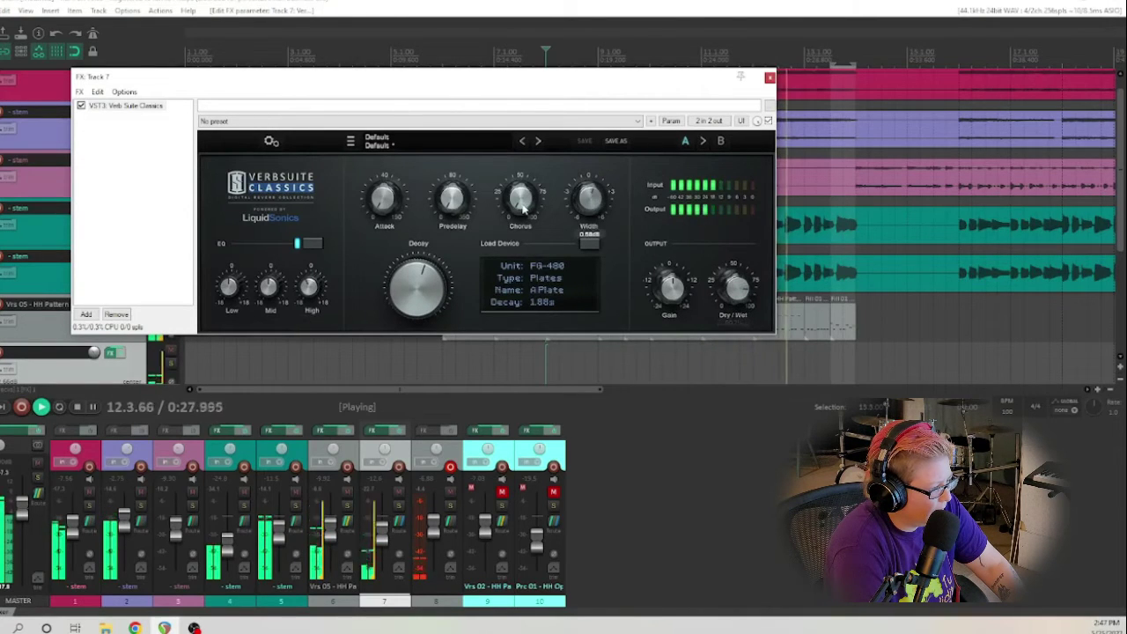
mouse_move(517, 201)
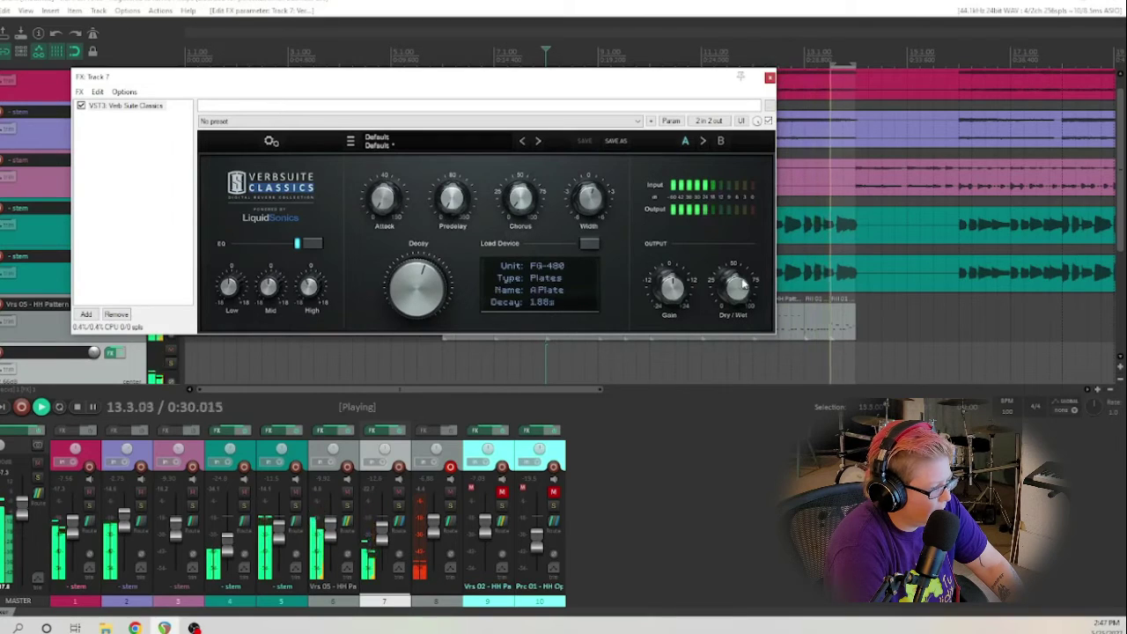
key("space")
key("Escape")
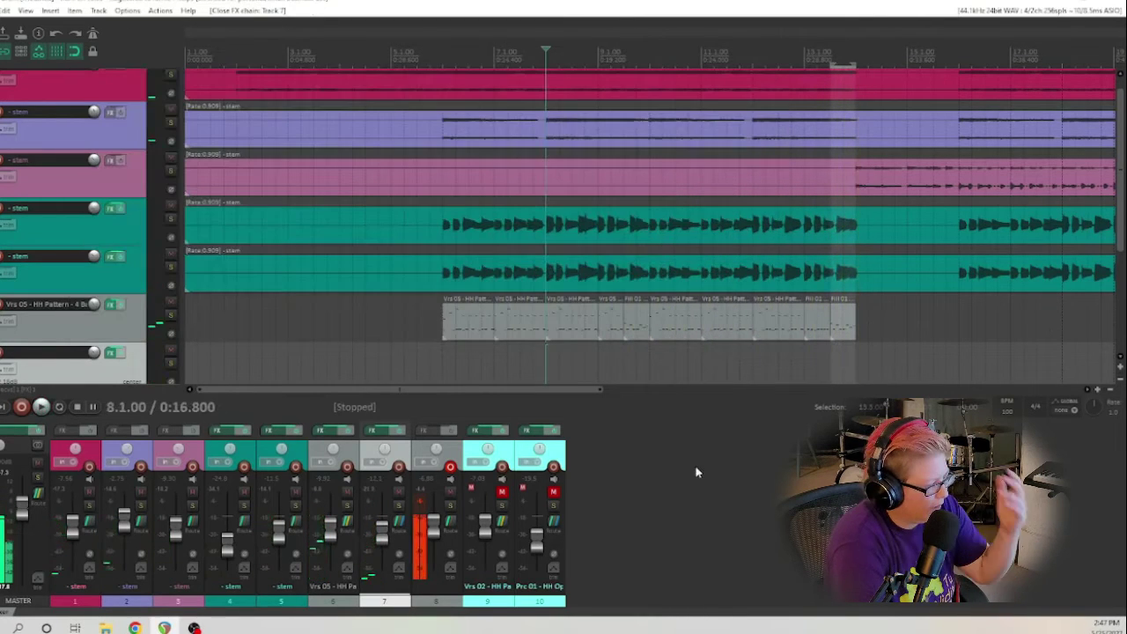
key("Escape")
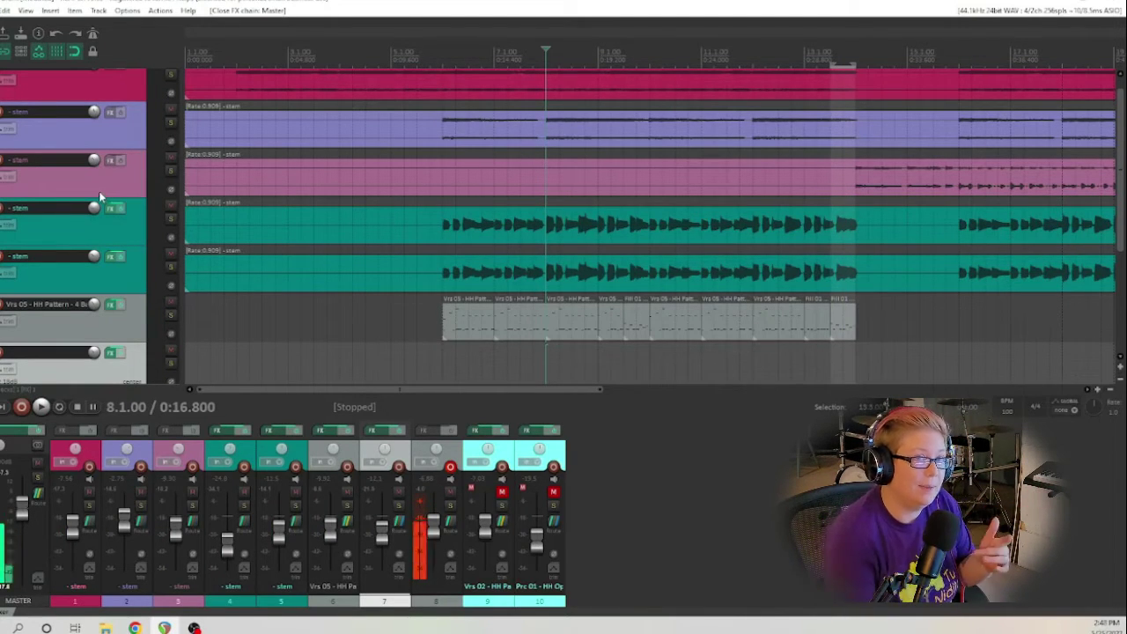
left_click(405, 319)
key("space")
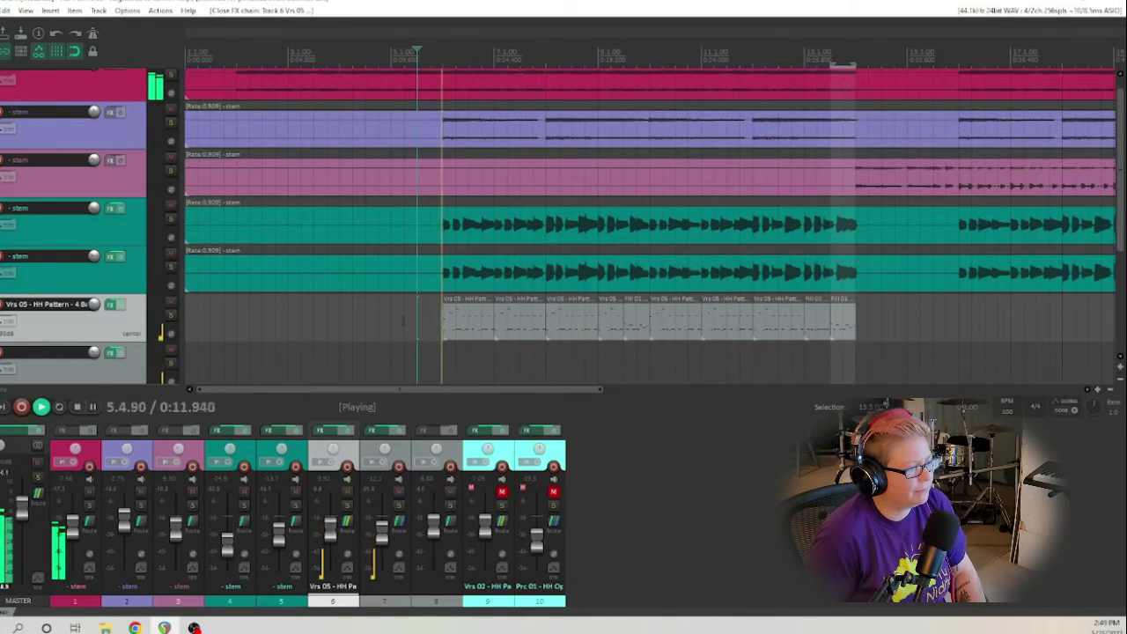